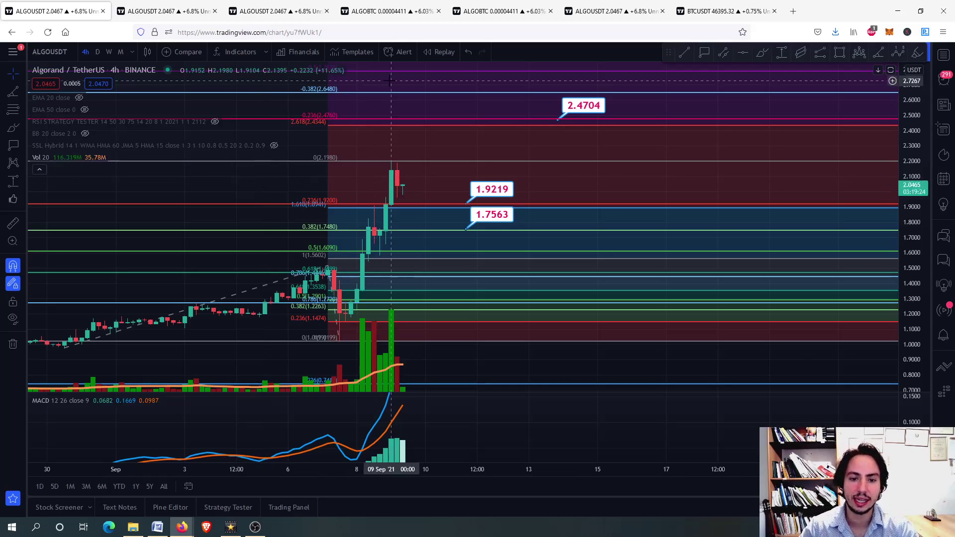
Step: Zoom and stretch the ALGO/USDT chart to enlarge and frame the recent candles
scroll(391, 189, up, 2)
drag(424, 192, 415, 208)
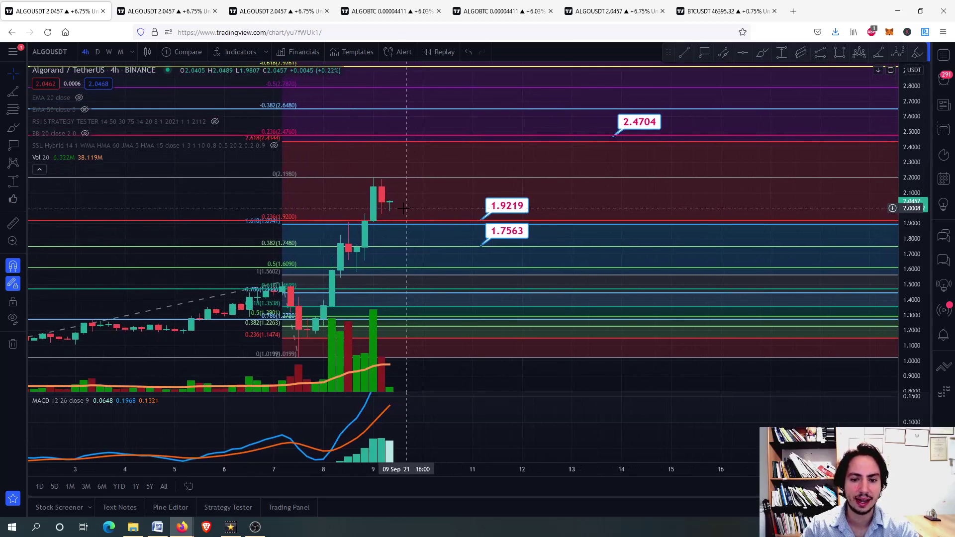
scroll(415, 208, up, 2)
drag(900, 308, 892, 188)
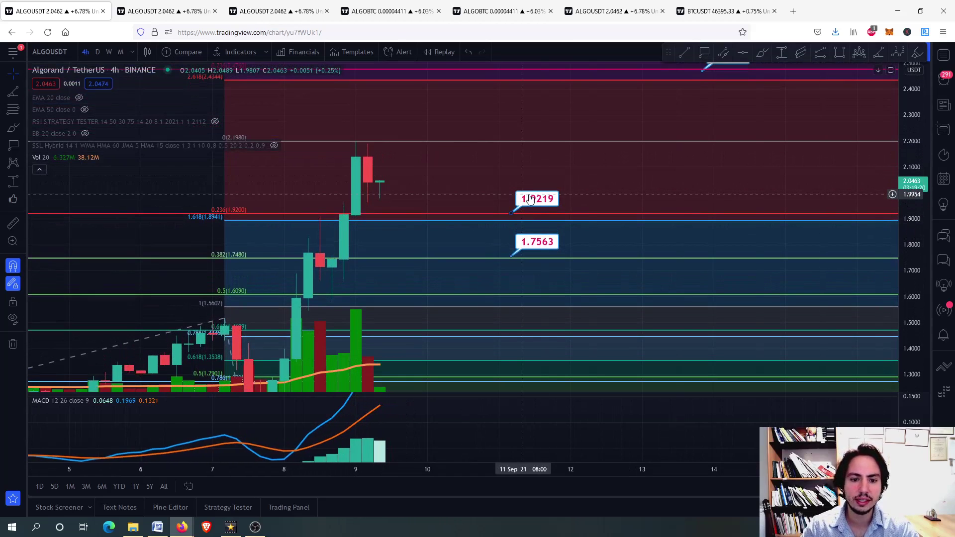
scroll(493, 206, down, 2)
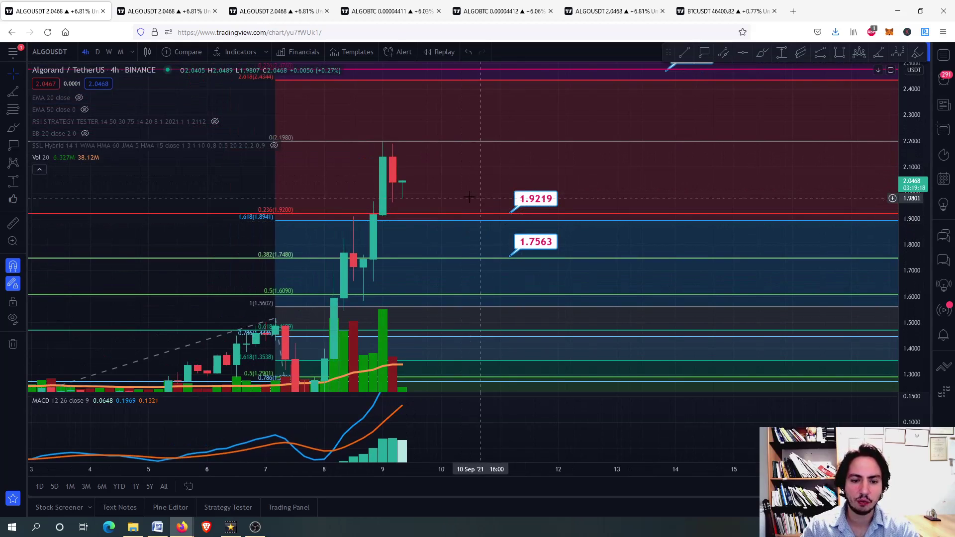
drag(451, 208, 454, 220)
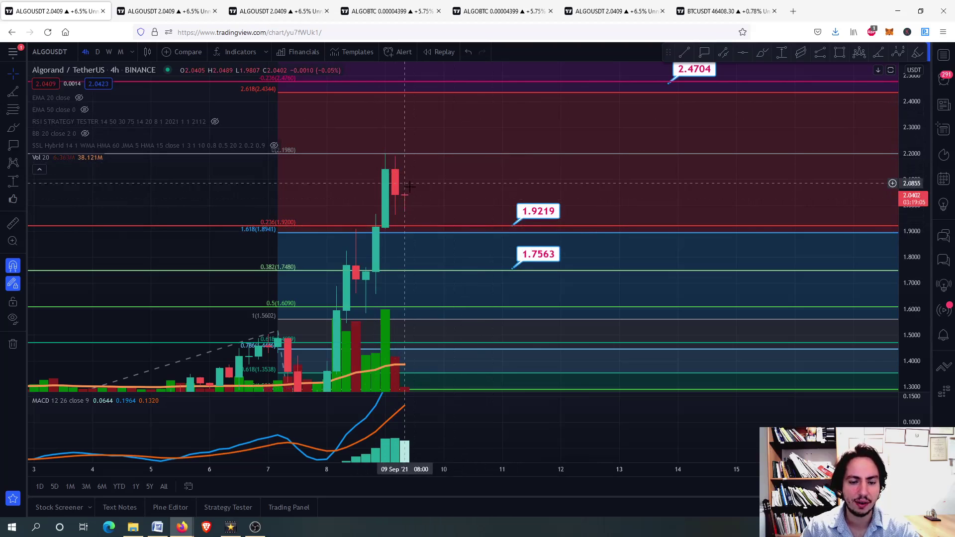
Step: Move the upper target label from 2.4704 up to 2.4780, then reframe the recent candles
drag(563, 107, 505, 152)
scroll(506, 151, down, 3)
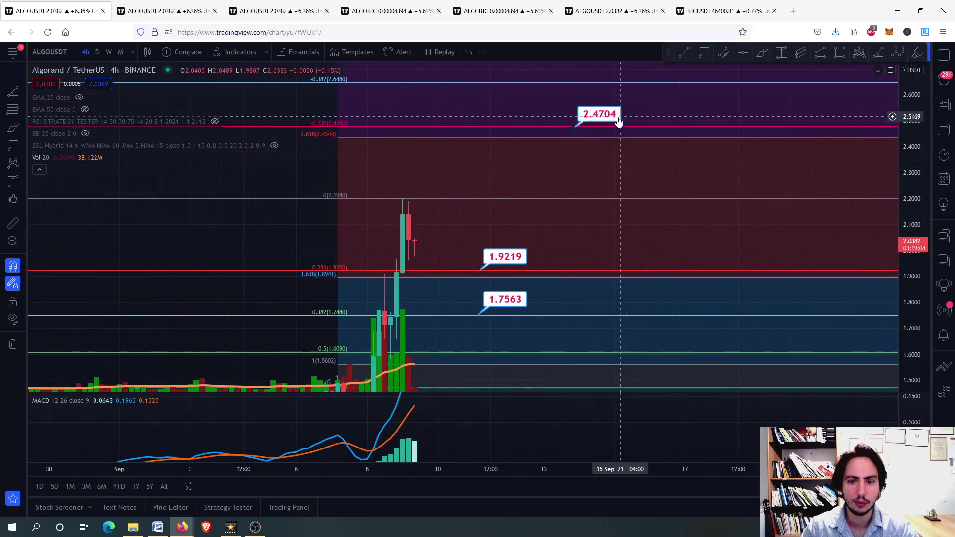
mouse_move(611, 119)
mouse_down()
mouse_move(607, 126)
mouse_move(615, 116)
mouse_up()
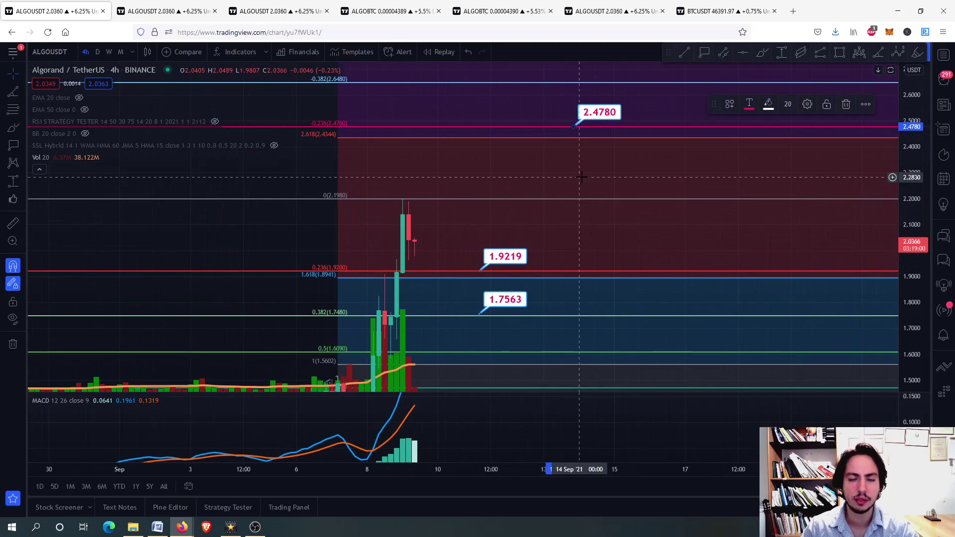
mouse_move(443, 188)
mouse_down()
mouse_move(556, 142)
mouse_move(529, 113)
mouse_up()
scroll(517, 189, up, 2)
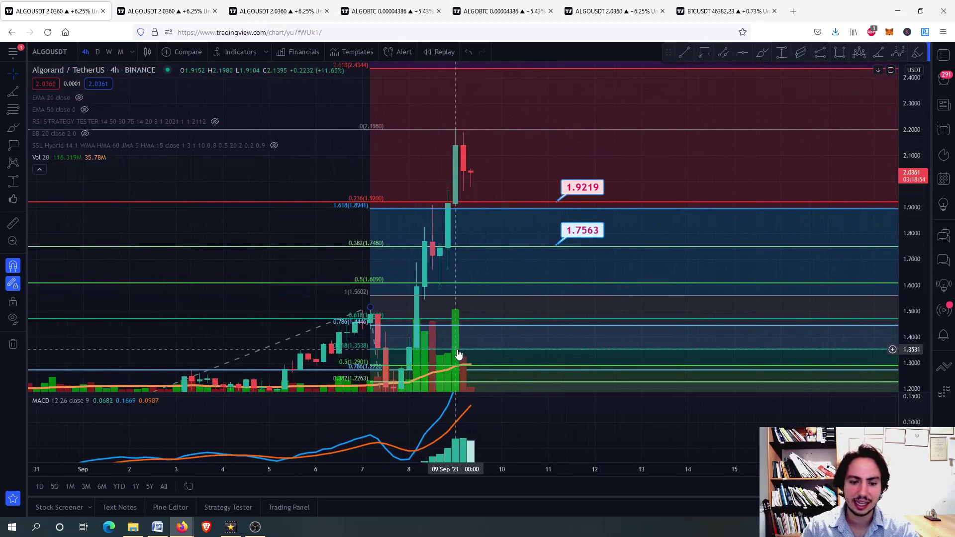
scroll(456, 356, up, 2)
scroll(458, 355, down, 4)
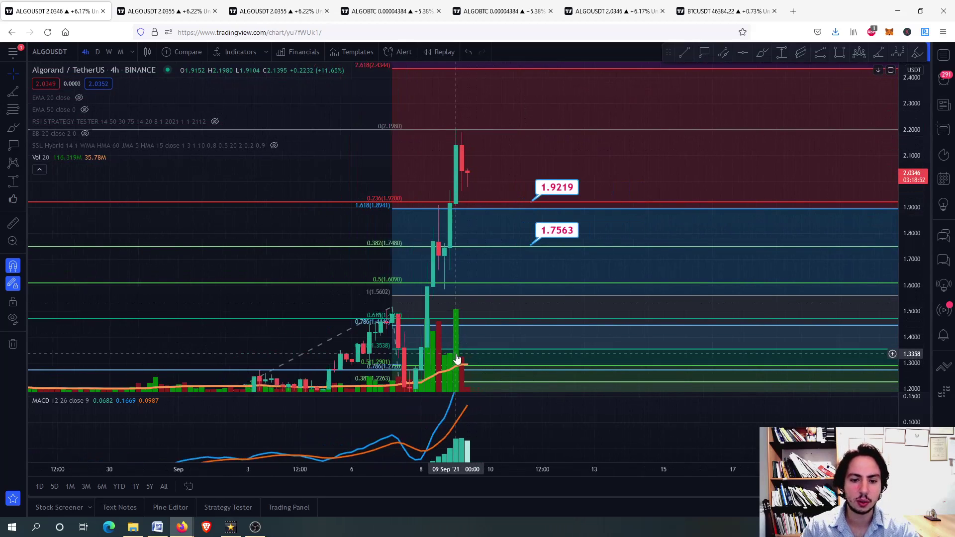
scroll(458, 348, up, 2)
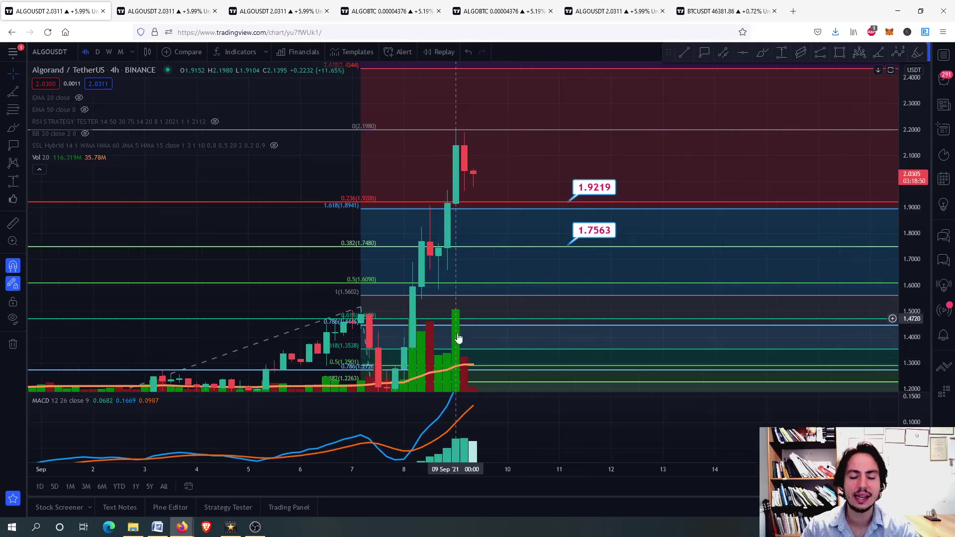
scroll(458, 351, up, 2)
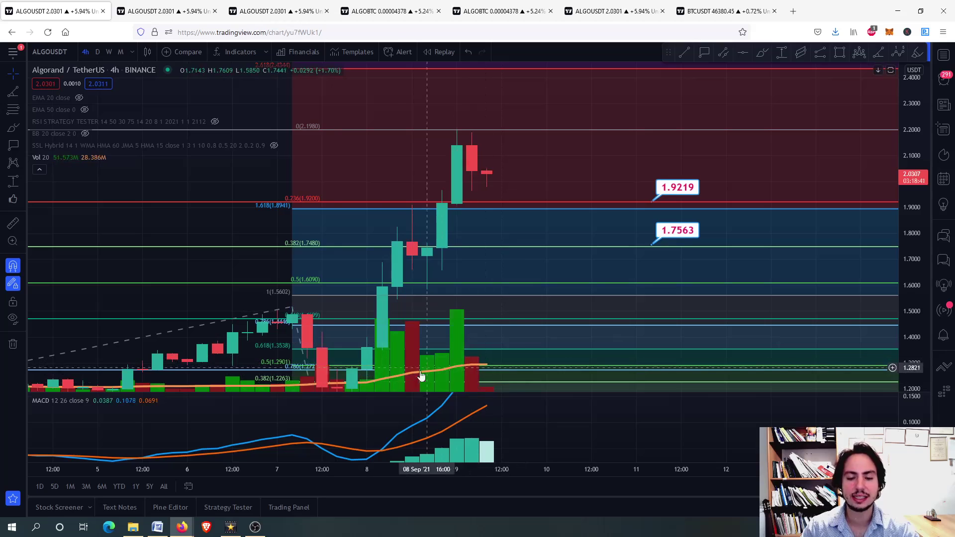
Step: Maximize the ALGOUSDT MACD (12, 26, 9) pane and zoom out to review it
double_click(581, 421)
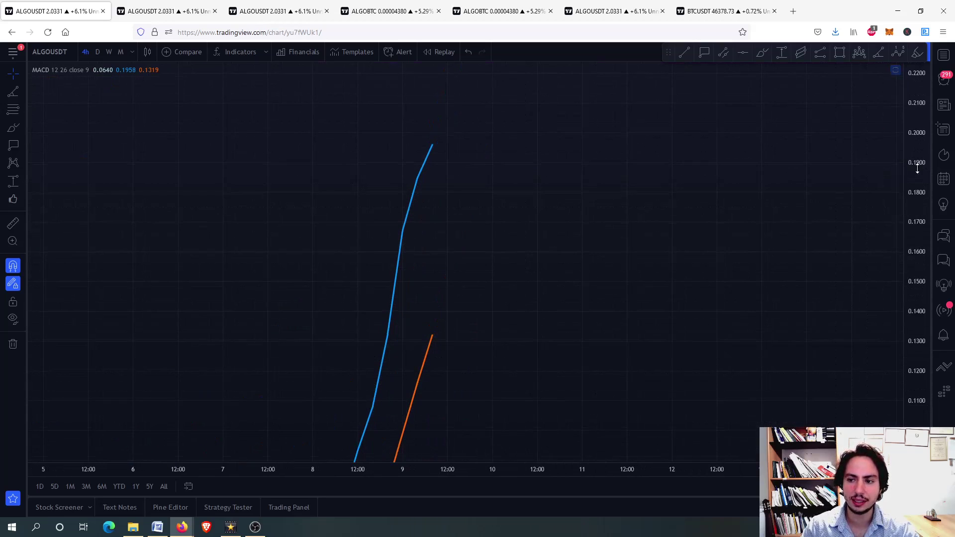
scroll(455, 325, down, 5)
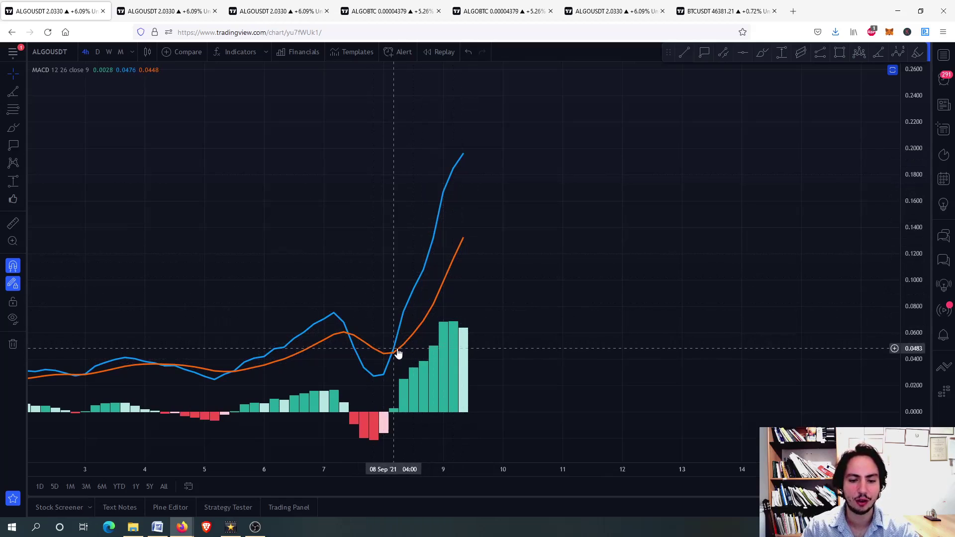
scroll(398, 351, down, 3)
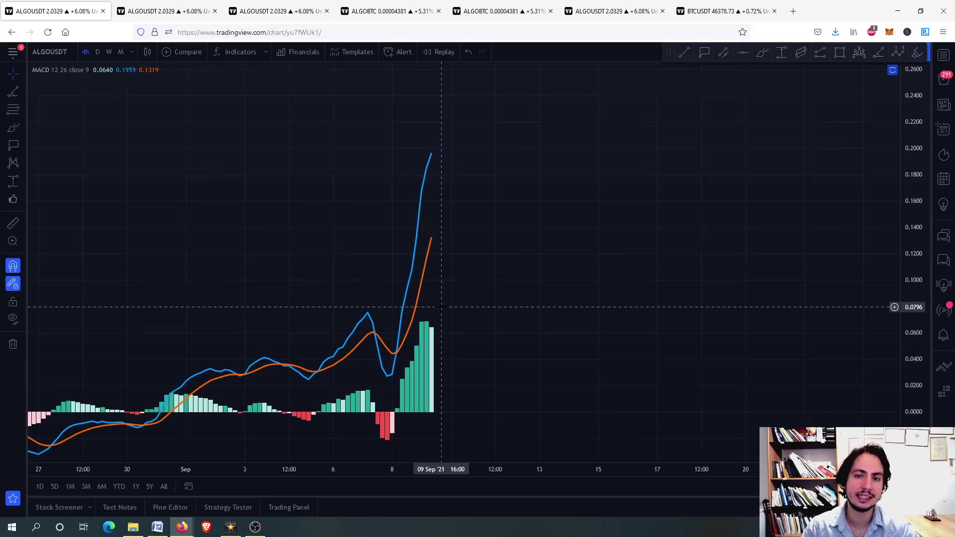
Step: On the EMA chart, sketch an RSI projection dipping toward 70 then rising to about 80
click(165, 5)
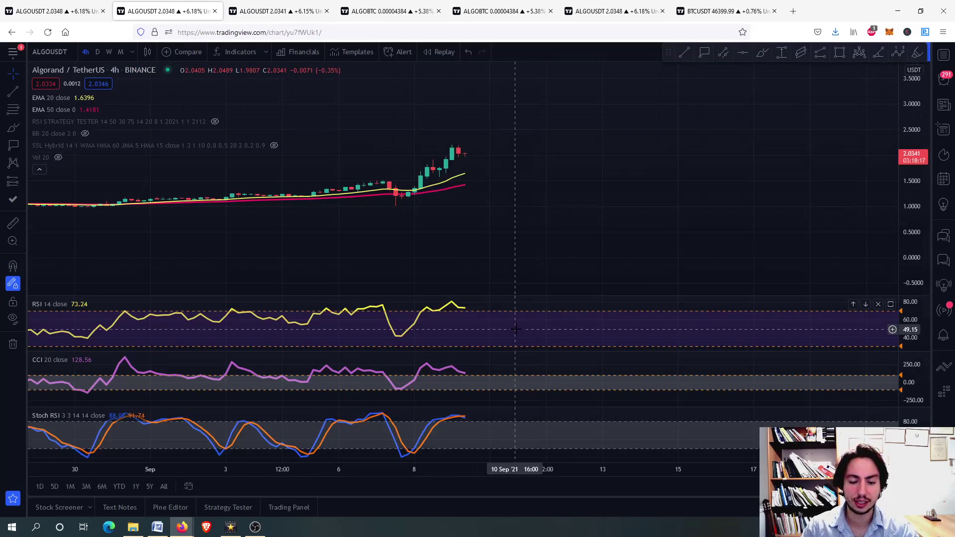
double_click(515, 329)
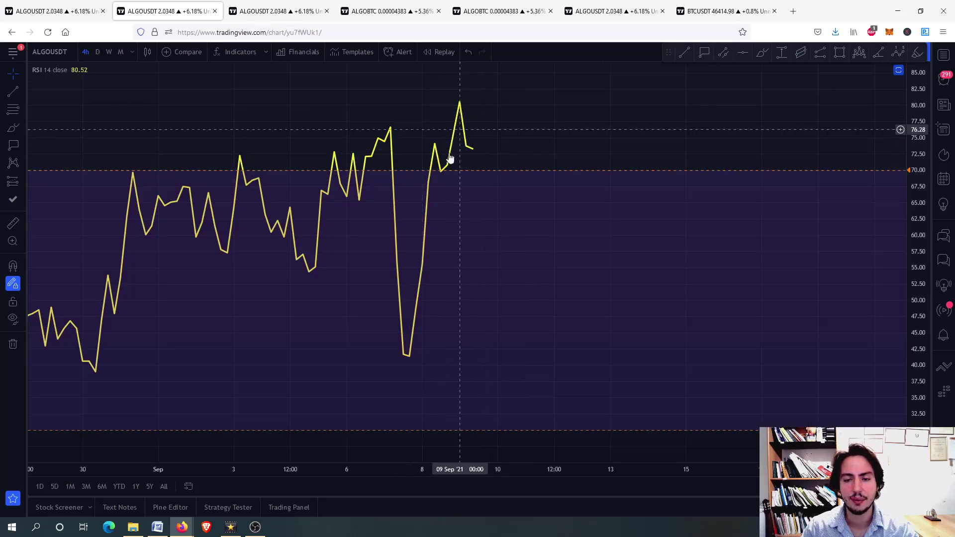
click(762, 53)
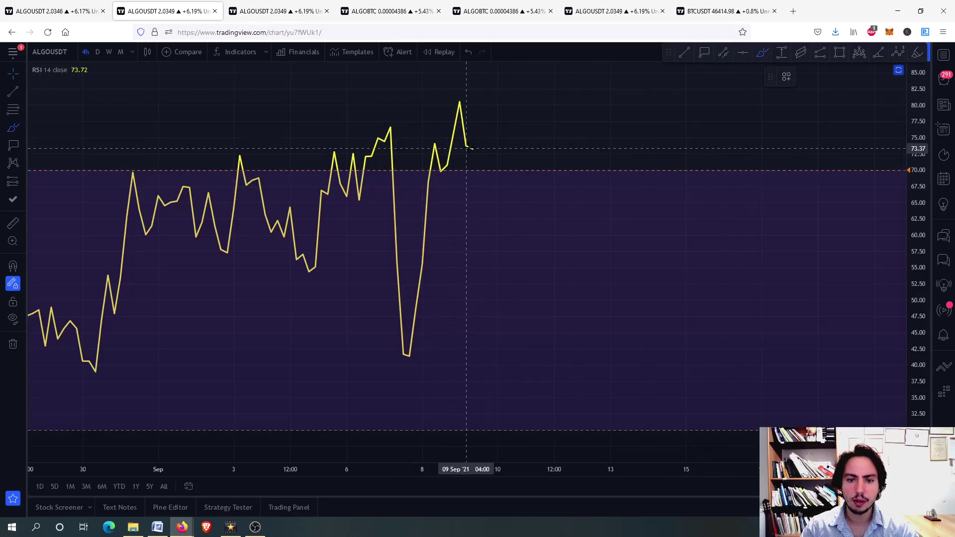
mouse_move(470, 147)
mouse_down()
mouse_move(502, 170)
mouse_move(537, 170)
mouse_move(567, 107)
mouse_up()
double_click(642, 135)
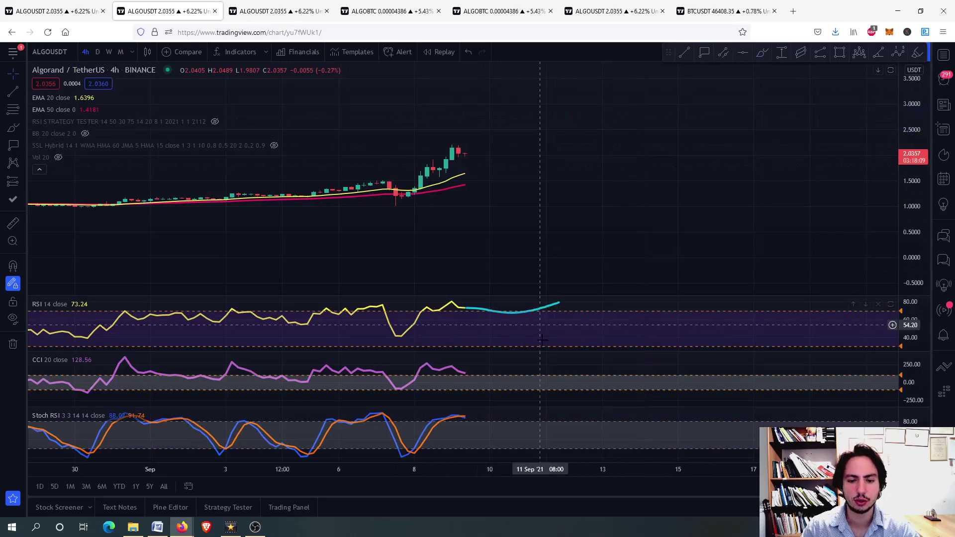
Step: Briefly check the CCI pane, then maximize the Stoch RSI pane and zoom in
double_click(532, 378)
double_click(532, 288)
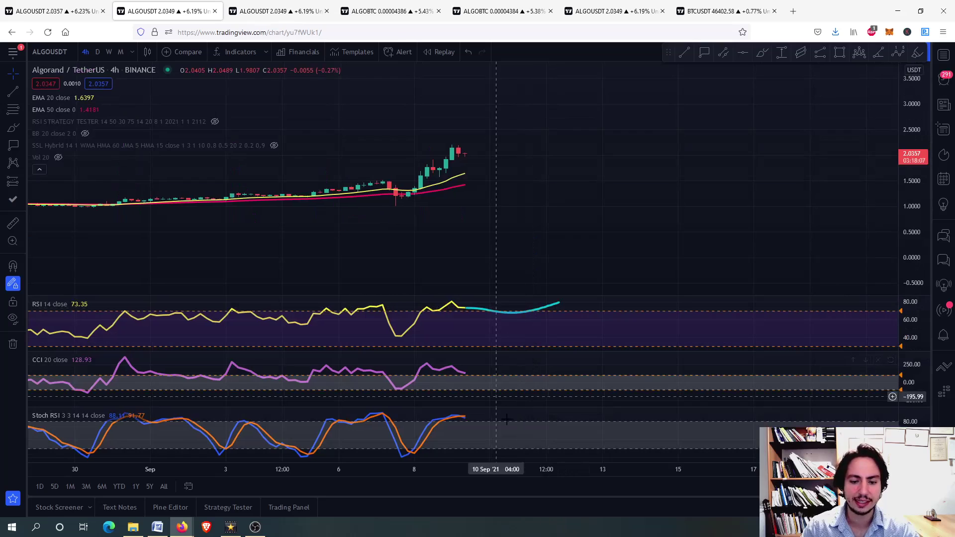
double_click(513, 442)
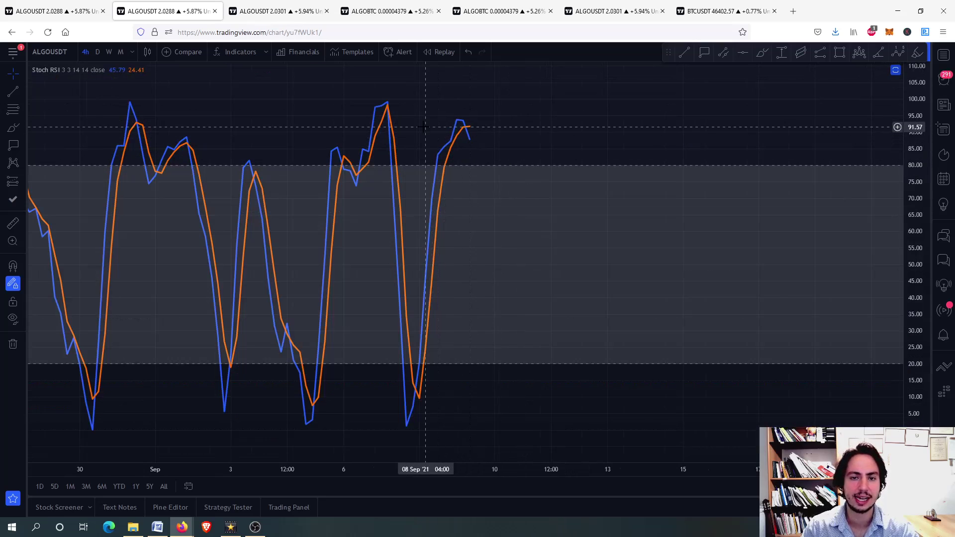
scroll(462, 130, up, 5)
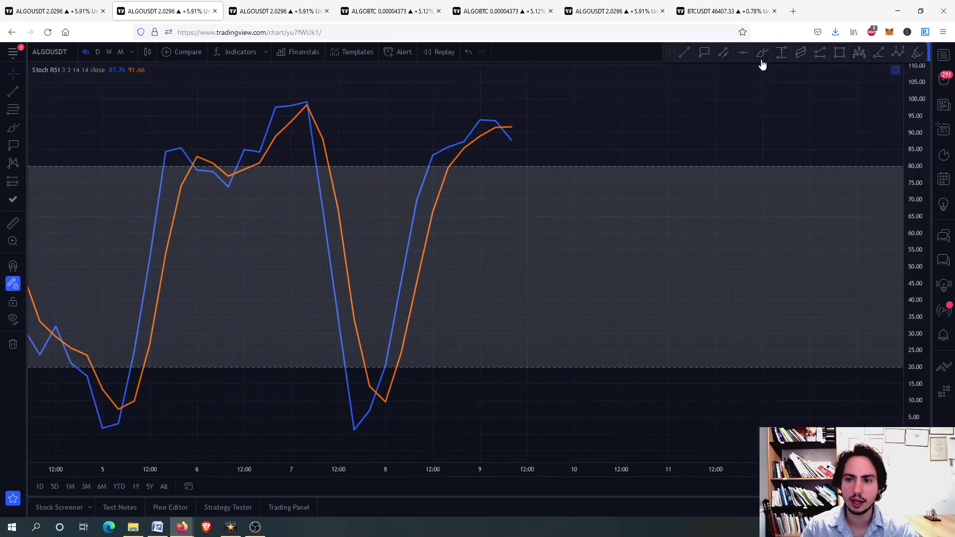
Step: Circle the Stoch RSI overbought peak with a downward projection, then restore all panes and zoom out
mouse_move(517, 106)
mouse_down()
mouse_move(449, 117)
mouse_move(558, 122)
mouse_move(526, 115)
mouse_move(513, 140)
mouse_move(555, 235)
mouse_move(559, 295)
mouse_up()
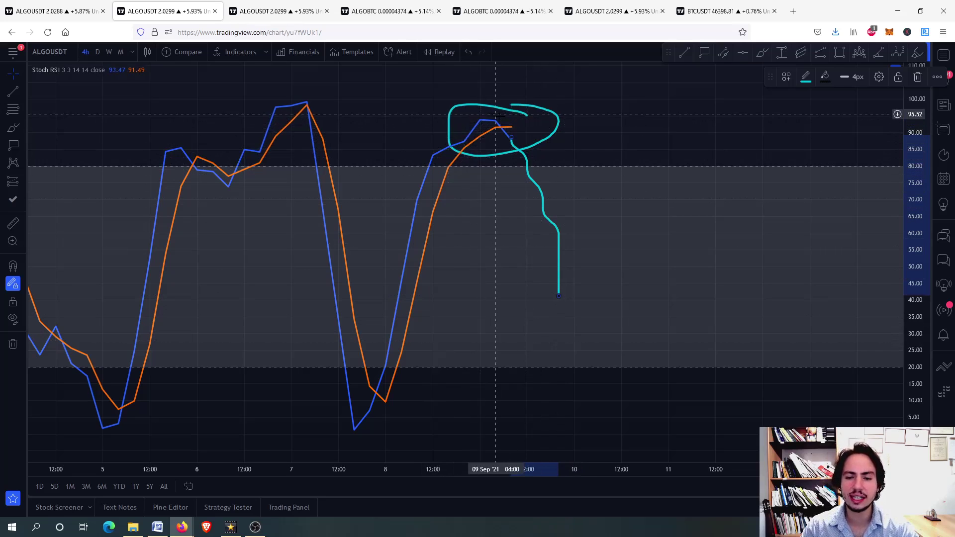
right_click(622, 210)
key(Escape)
double_click(622, 210)
scroll(632, 189, down, 5)
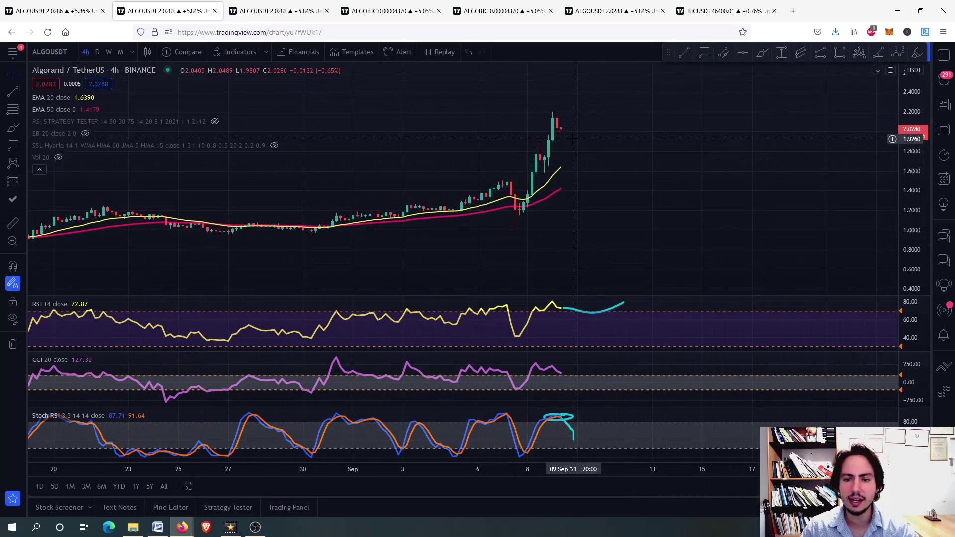
Step: Pan to later dates and maximize the ALGOUSDT price pane with its 20 and 50 EMAs
drag(679, 196, 529, 184)
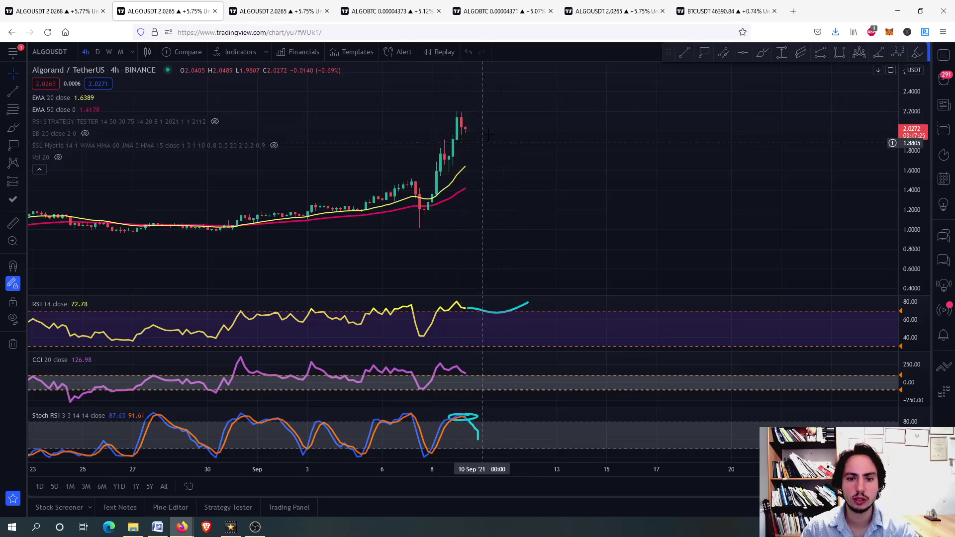
scroll(462, 127, up, 5)
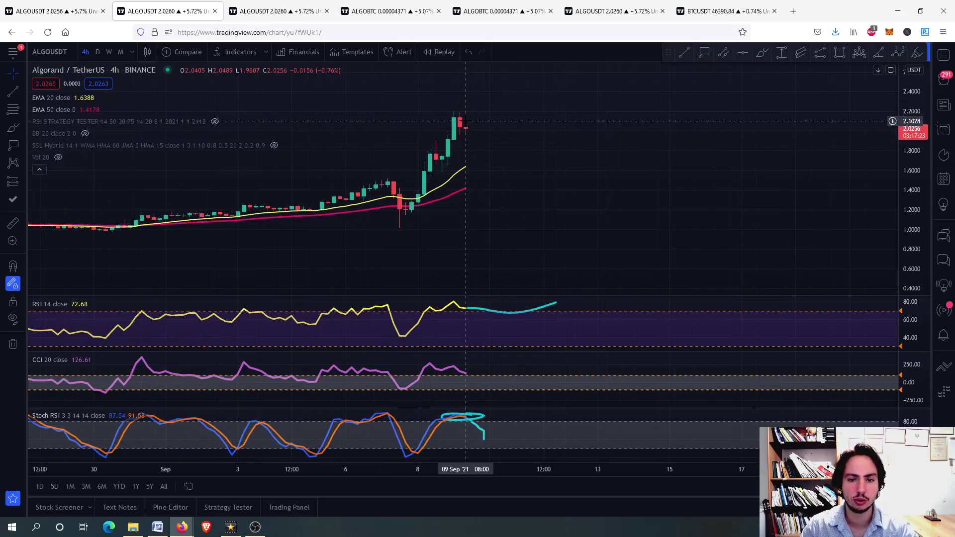
double_click(453, 256)
scroll(465, 259, up, 2)
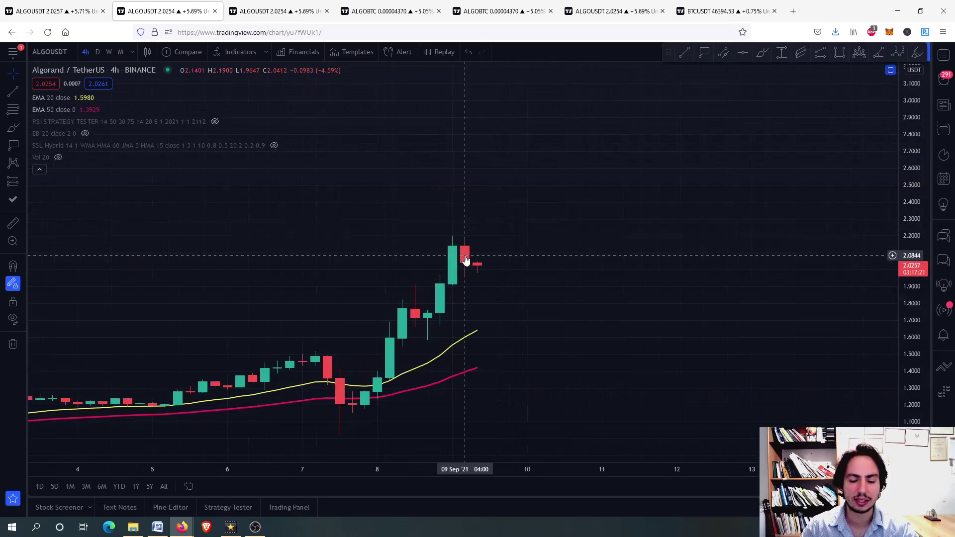
scroll(466, 259, down, 3)
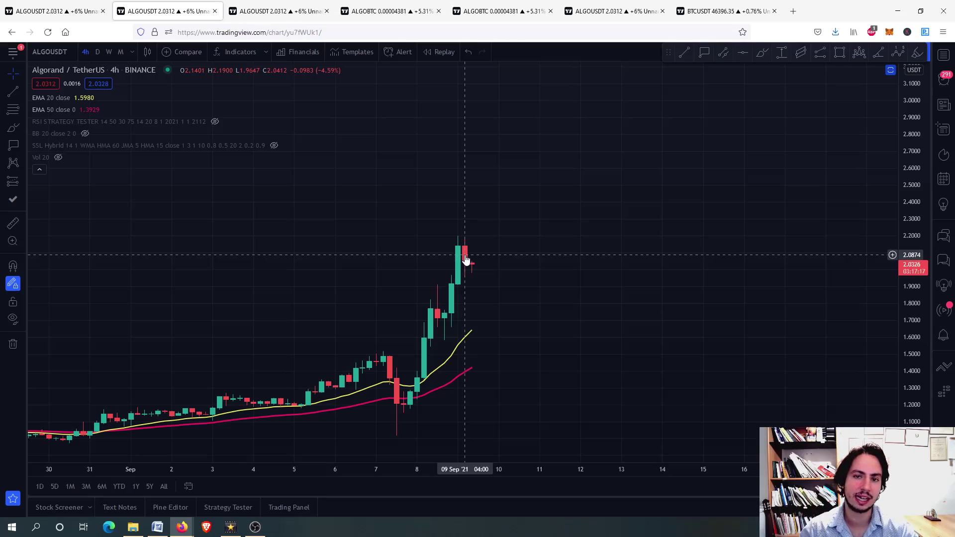
Step: Zoom and pan the 4h price chart to reveal earlier price history
scroll(466, 259, up, 1)
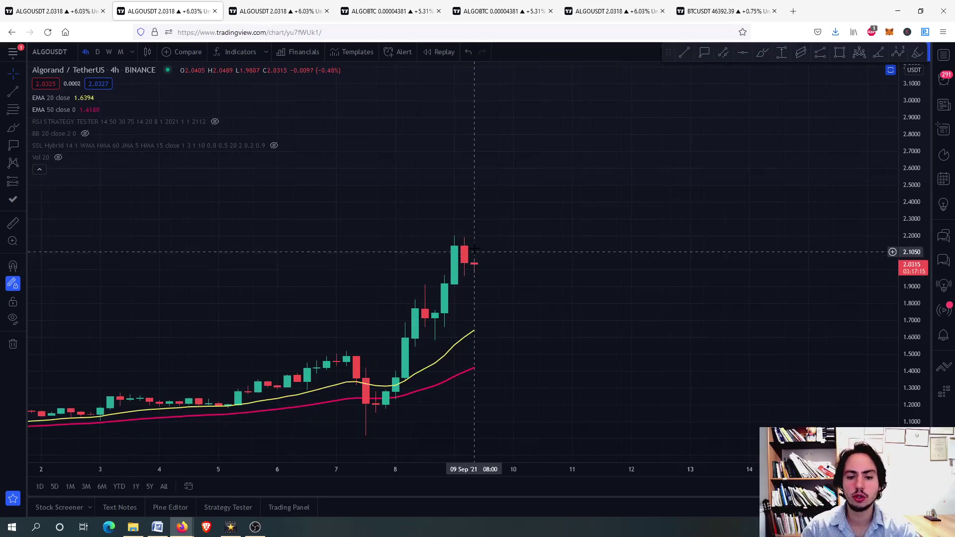
scroll(473, 255, up, 2)
scroll(480, 252, down, 3)
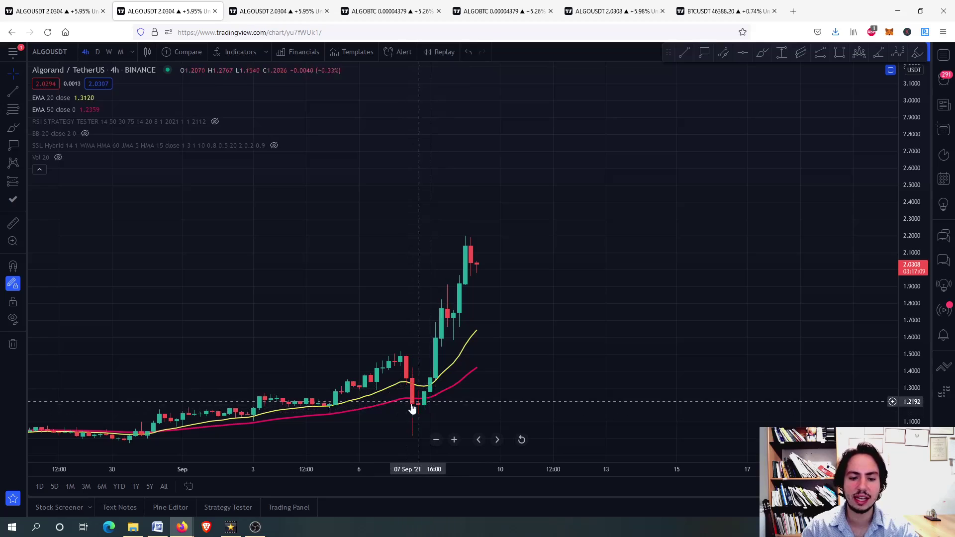
drag(550, 299, 576, 214)
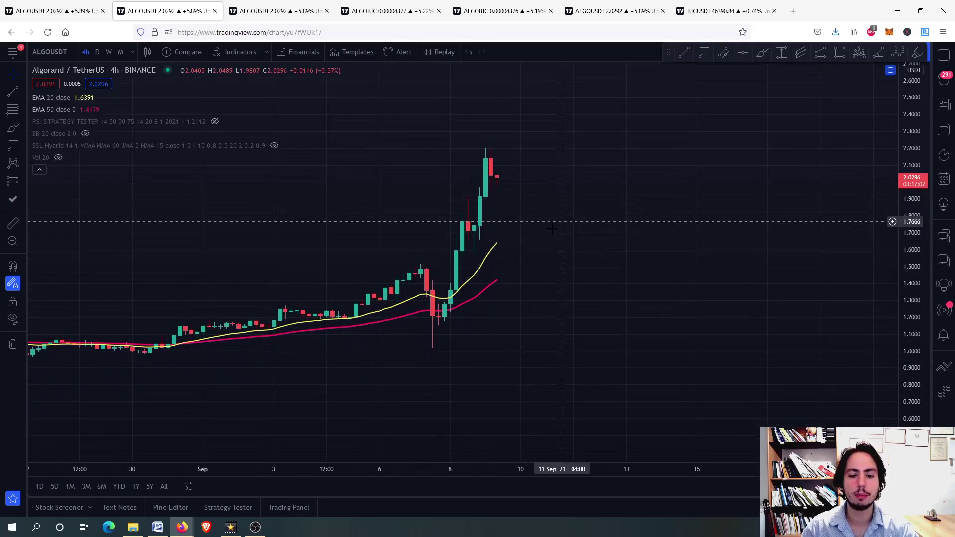
scroll(381, 219, down, 3)
scroll(381, 218, up, 3)
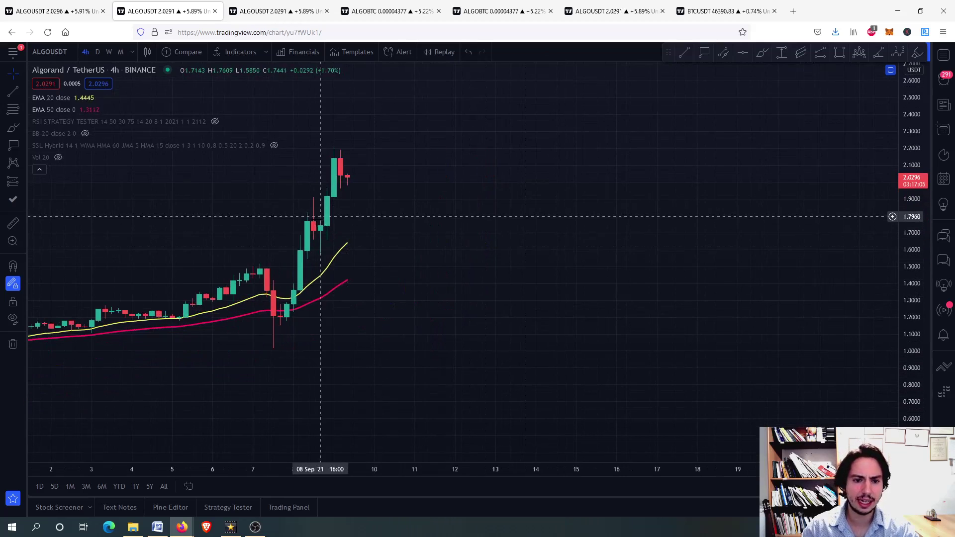
drag(436, 158, 614, 170)
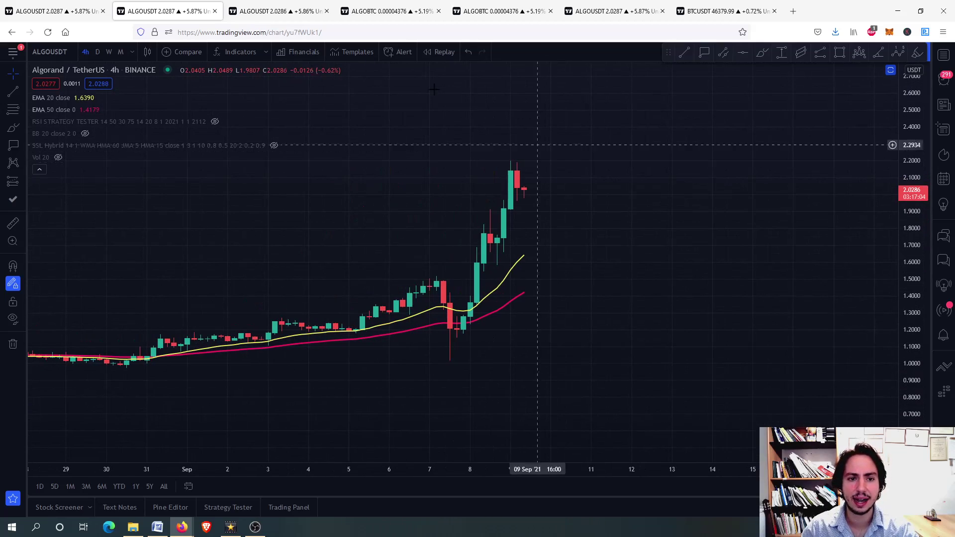
click(294, 6)
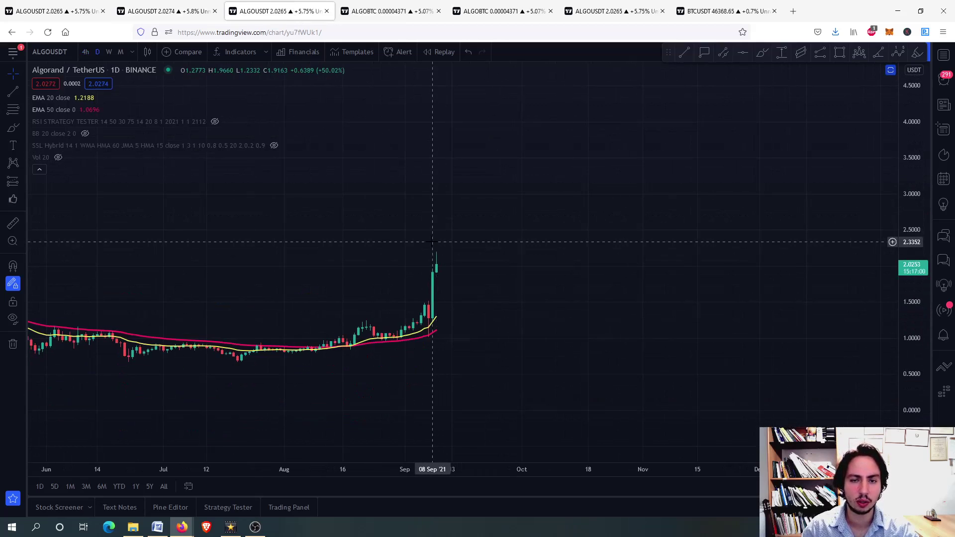
scroll(432, 242, down, 5)
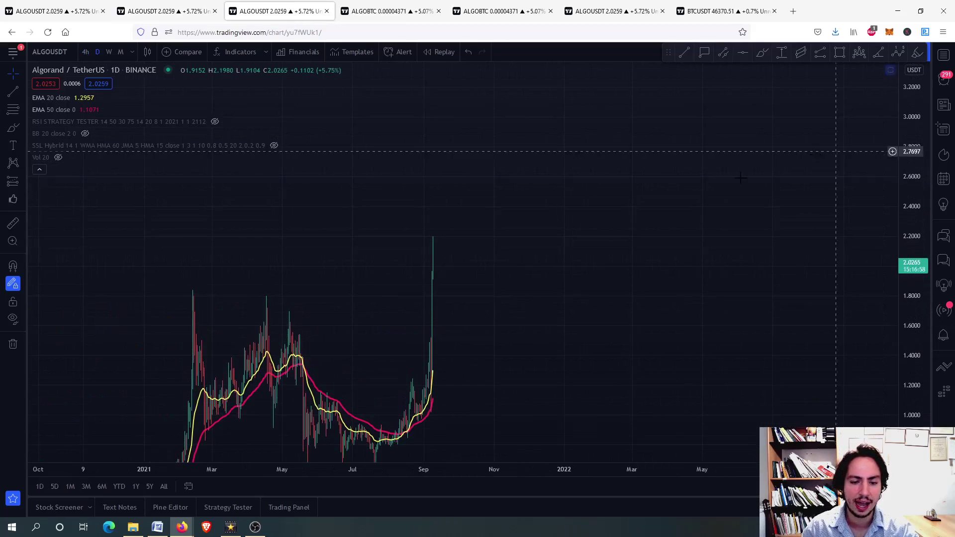
scroll(343, 299, up, 8)
drag(636, 256, 468, 215)
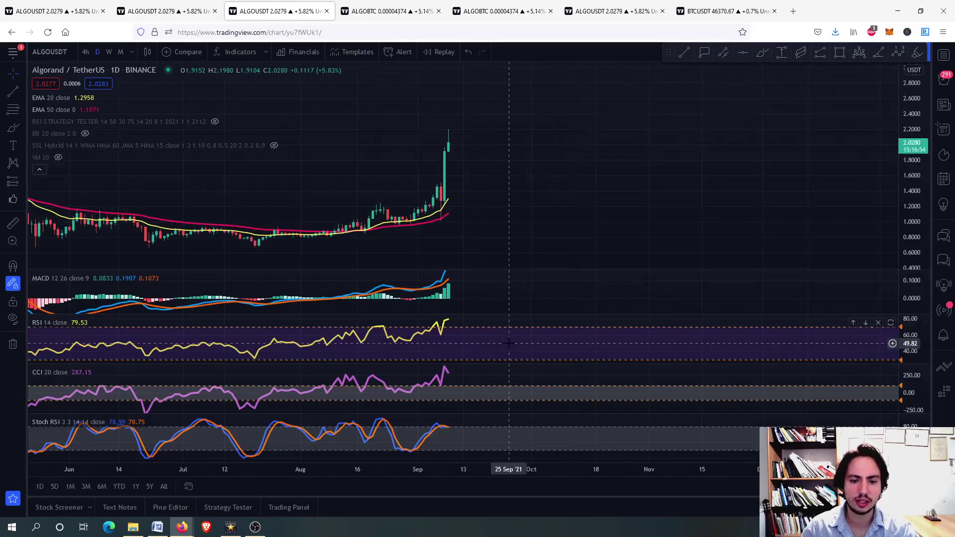
double_click(460, 437)
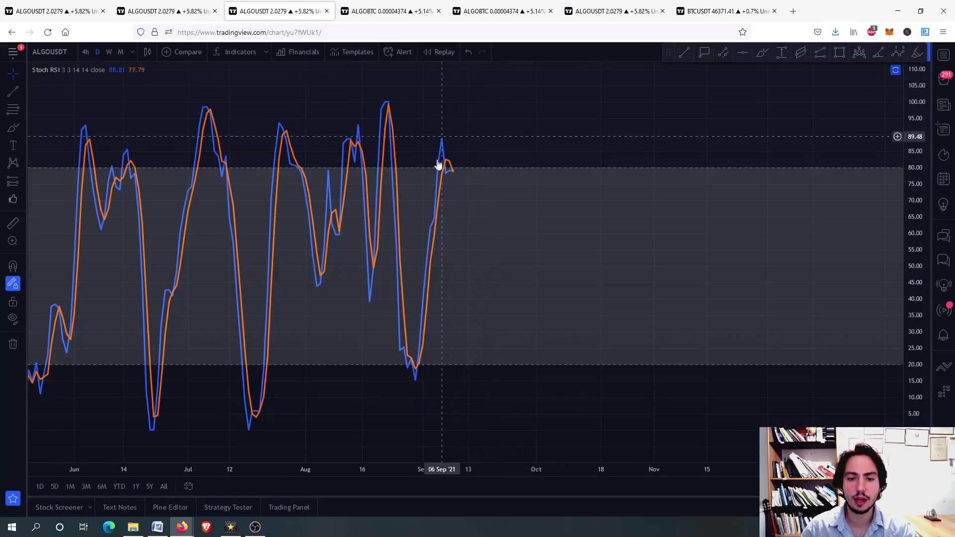
scroll(445, 163, up, 2)
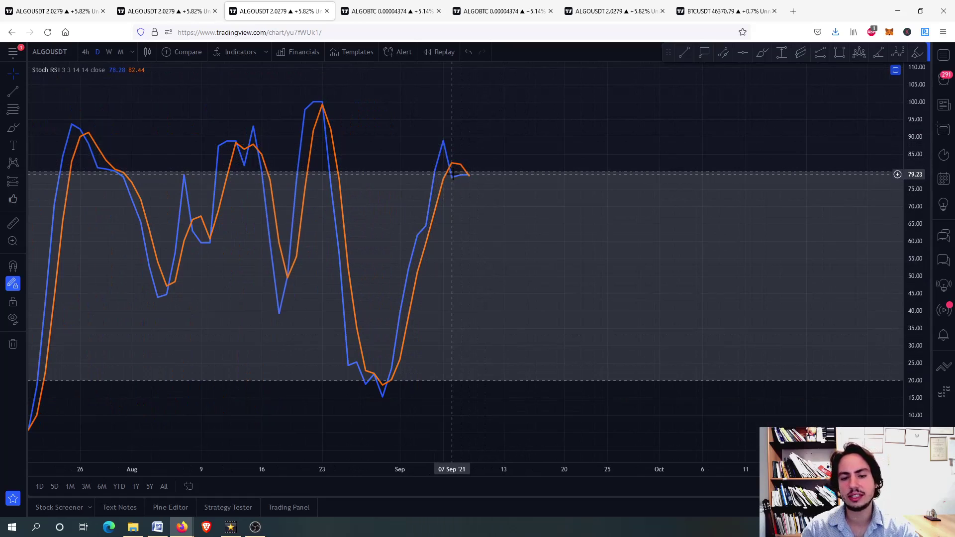
double_click(515, 261)
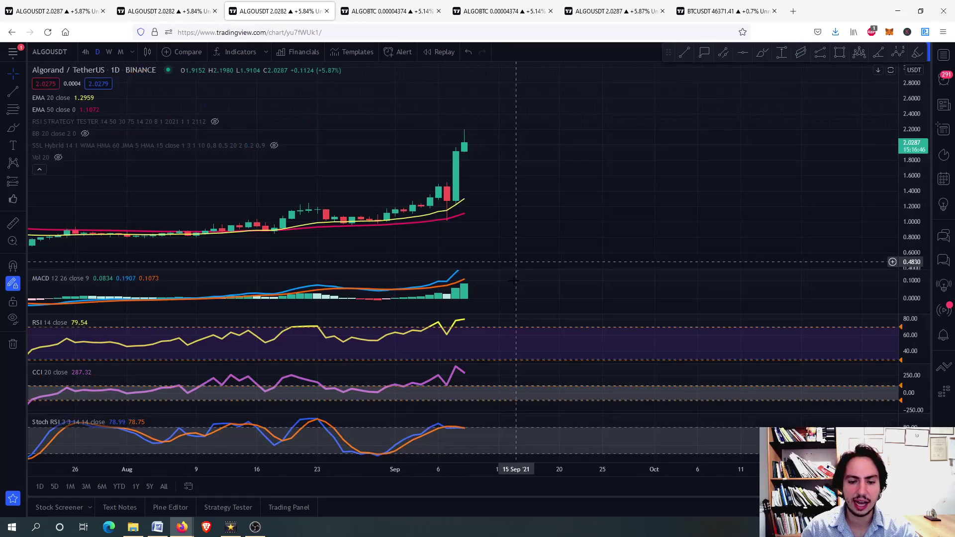
double_click(515, 344)
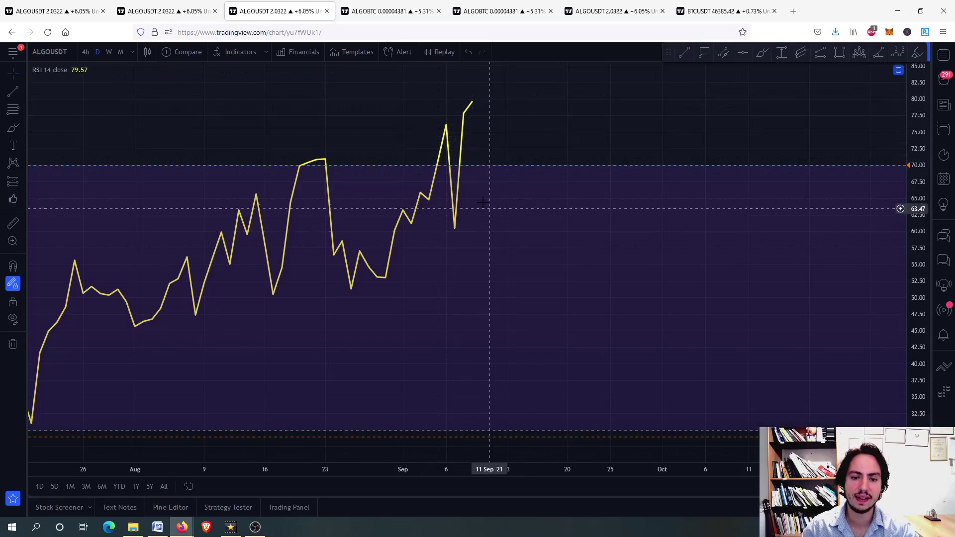
scroll(463, 229, down, 4)
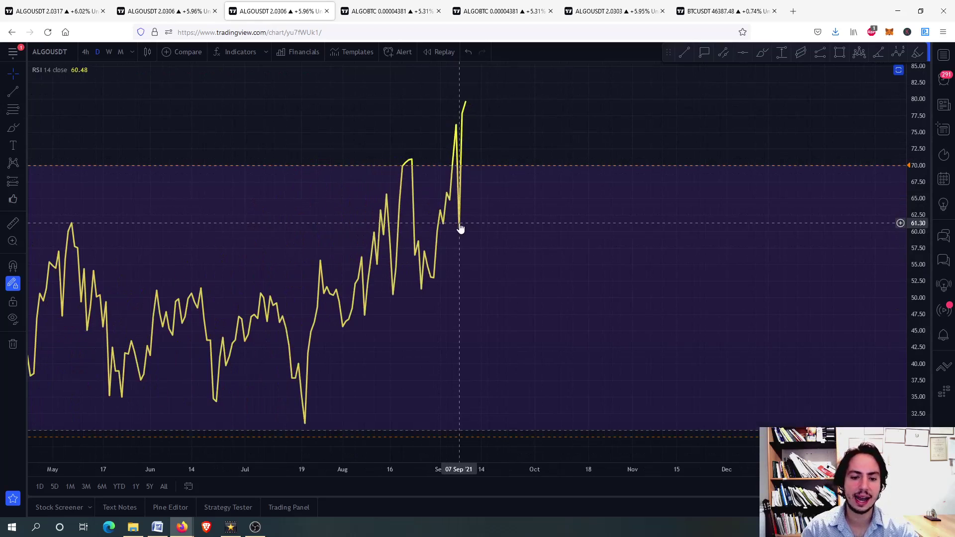
scroll(465, 235, up, 3)
scroll(406, 289, down, 3)
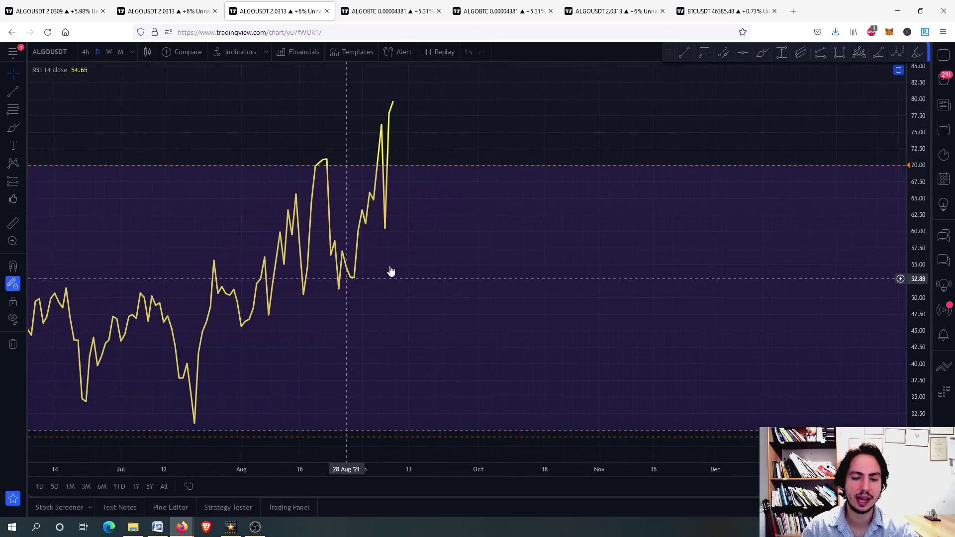
scroll(381, 202, up, 3)
double_click(477, 249)
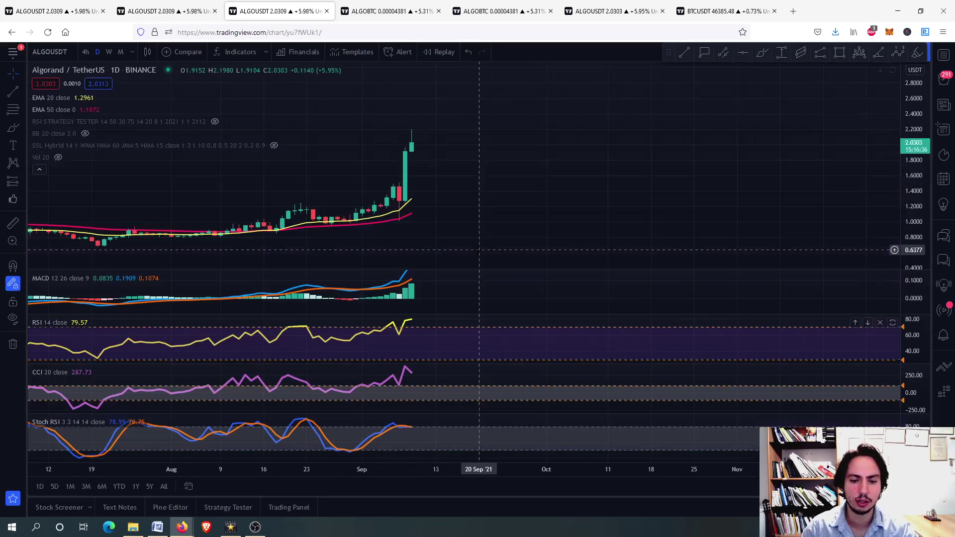
double_click(450, 390)
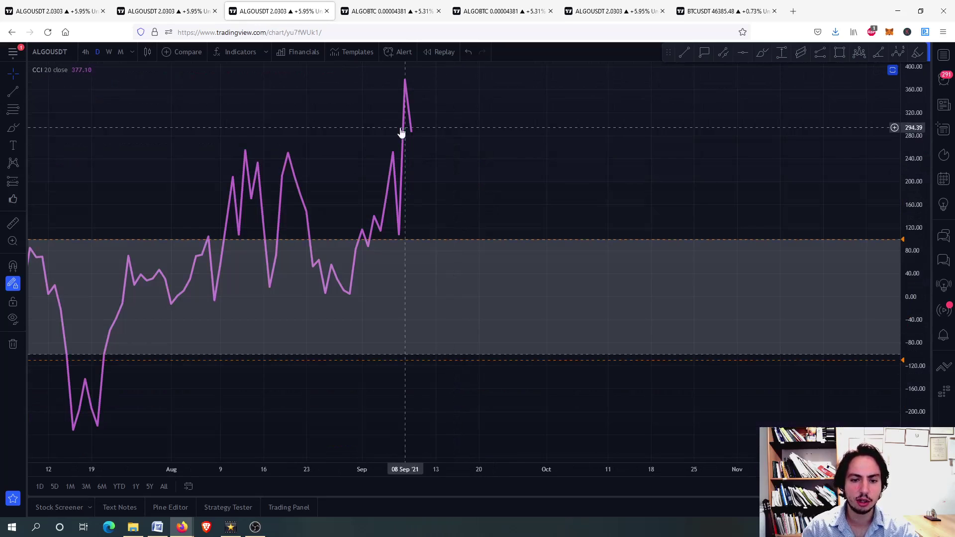
double_click(471, 309)
scroll(459, 166, down, 3)
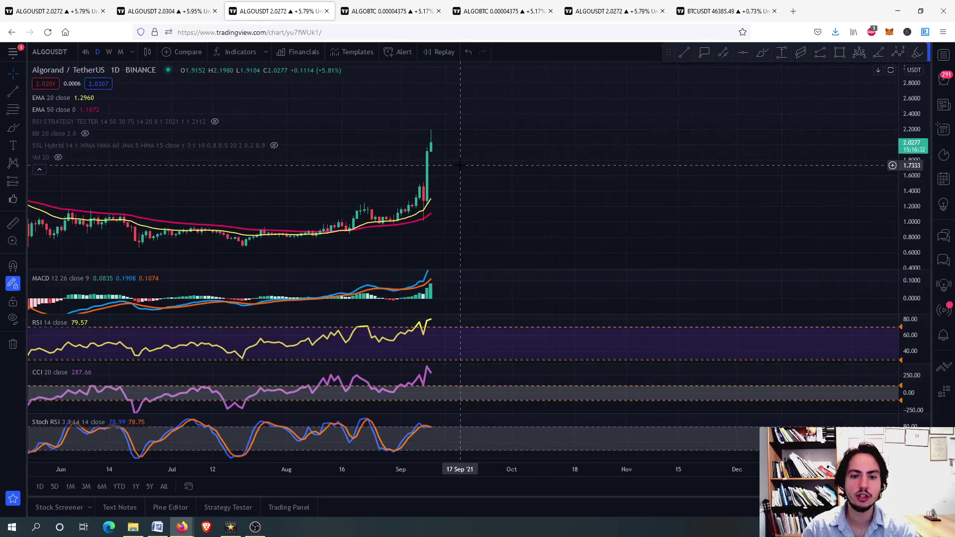
scroll(459, 164, up, 2)
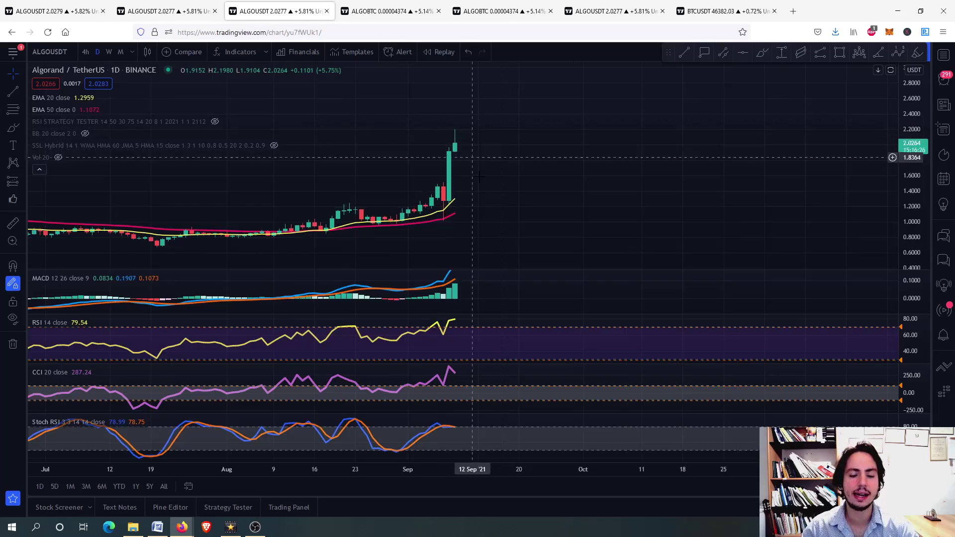
double_click(492, 287)
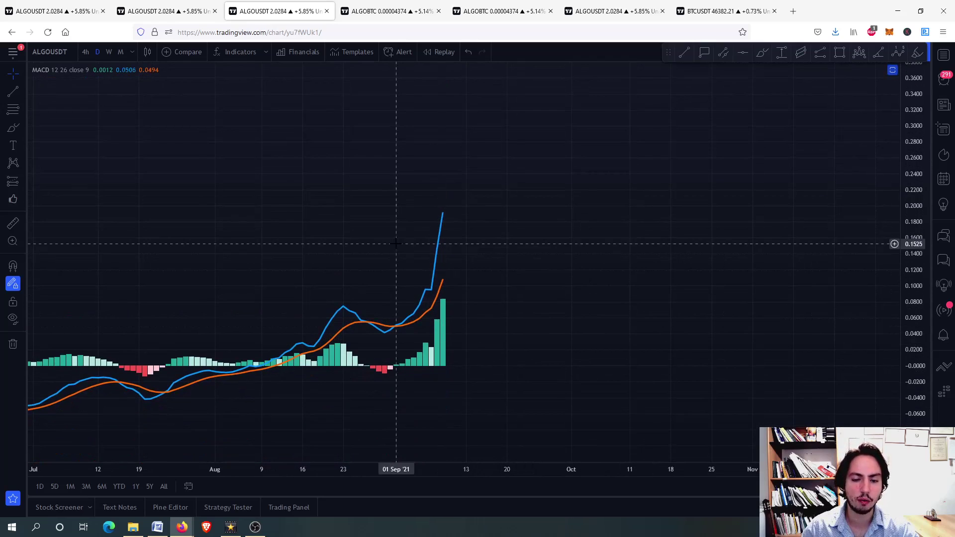
scroll(420, 246, up, 2)
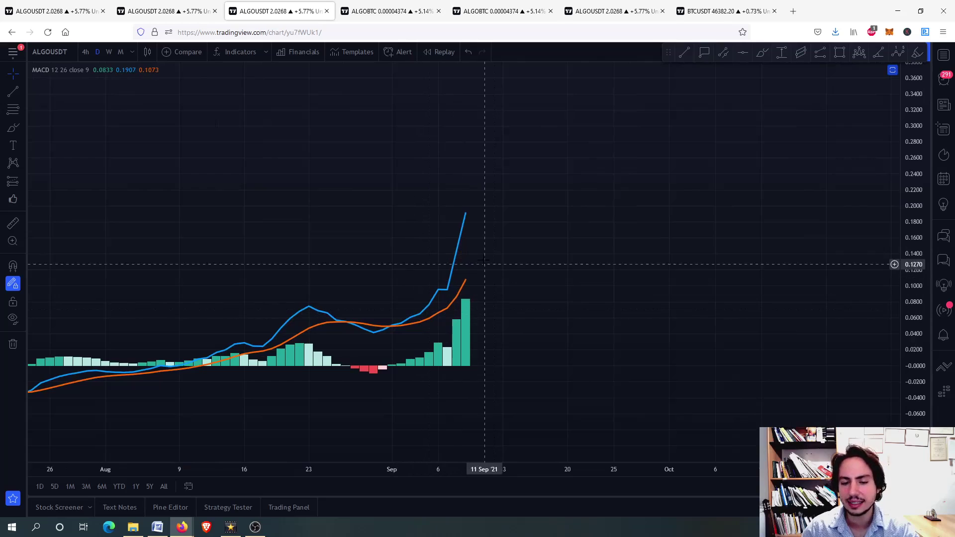
scroll(483, 258, down, 4)
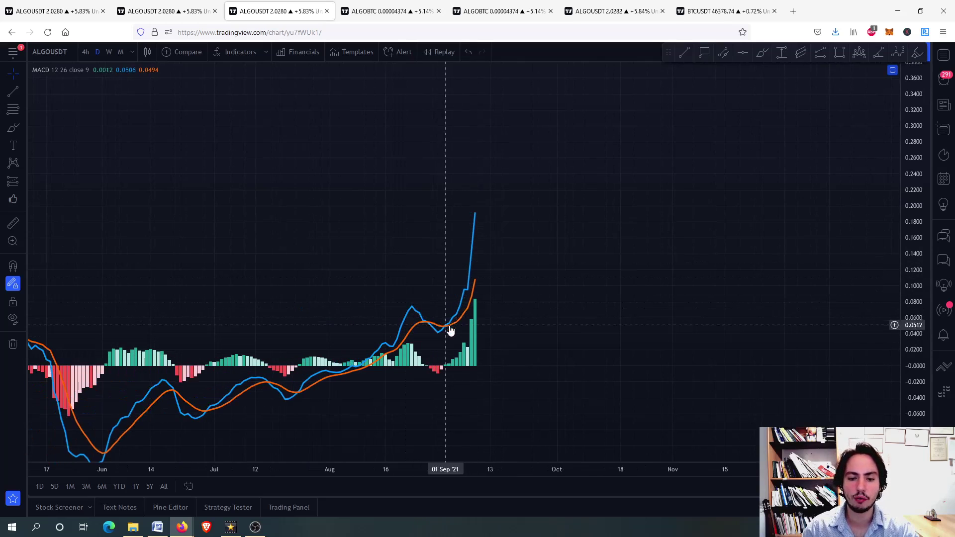
scroll(501, 215, up, 3)
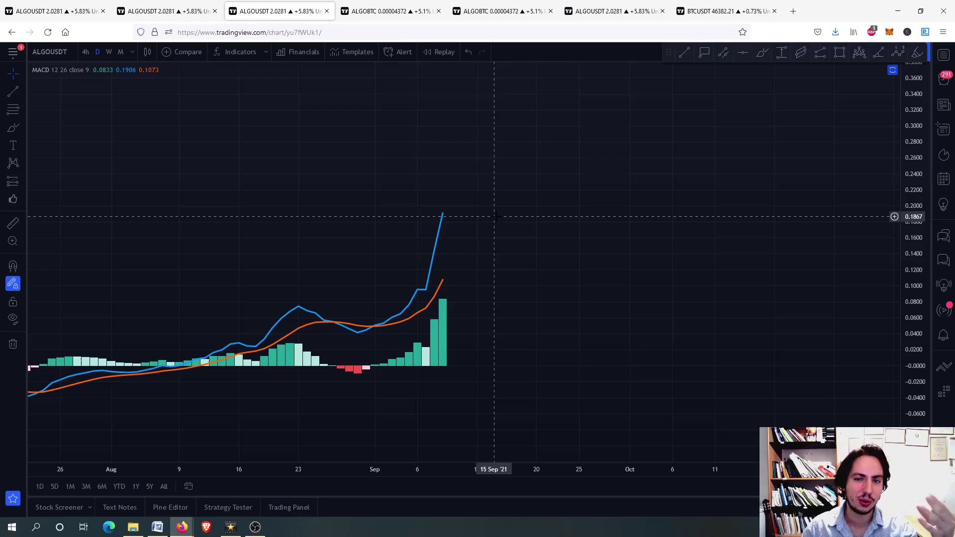
Step: Show the hidden SSL Hybrid indicator, then maximize the daily price pane and zoom in
double_click(442, 252)
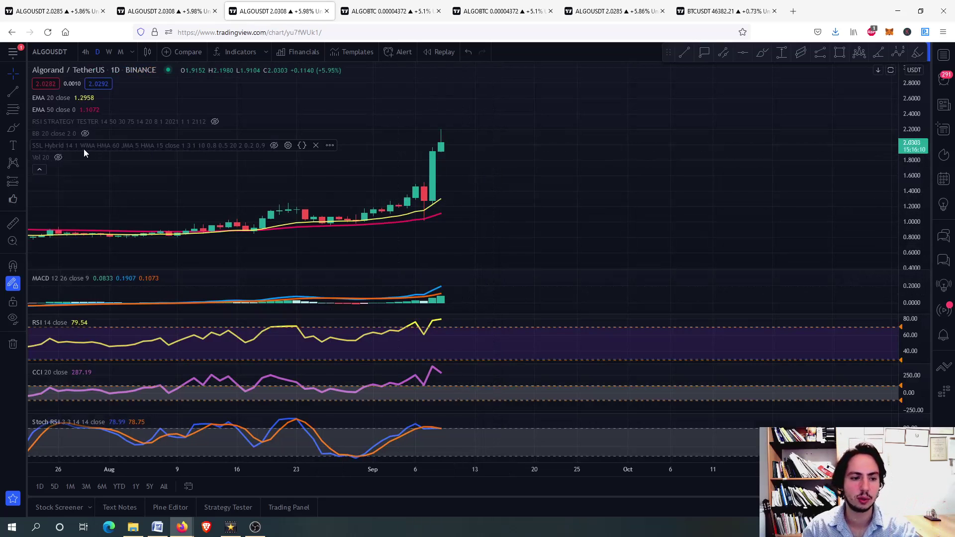
click(274, 146)
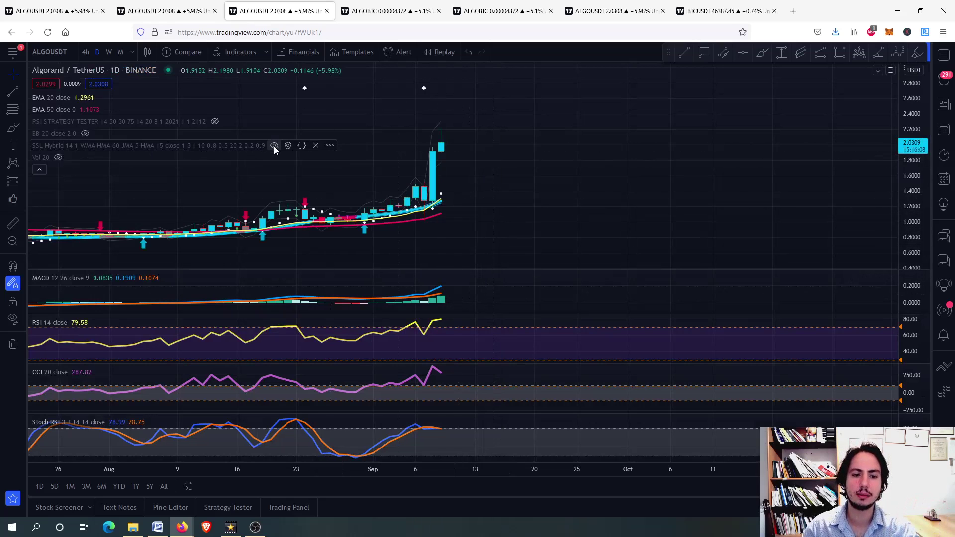
double_click(518, 193)
scroll(434, 297, up, 2)
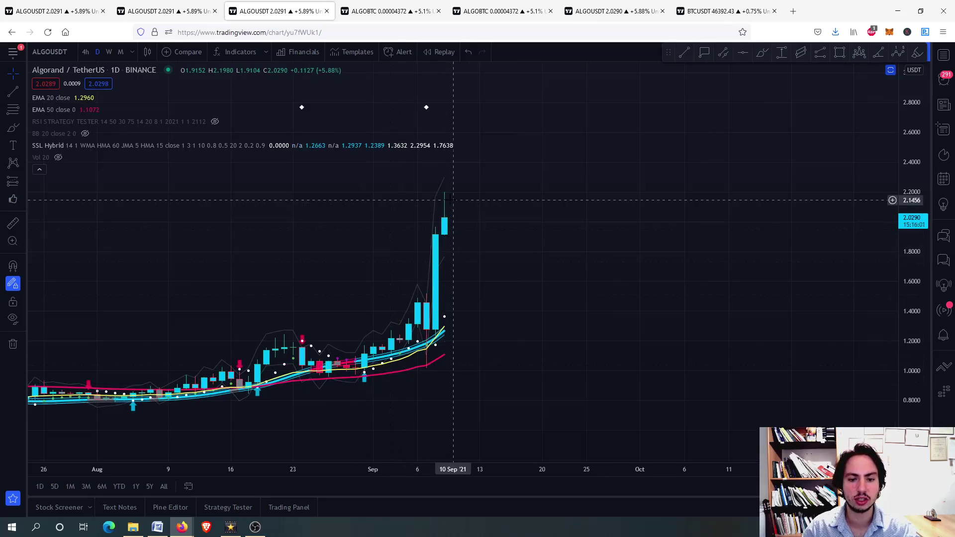
scroll(445, 220, up, 2)
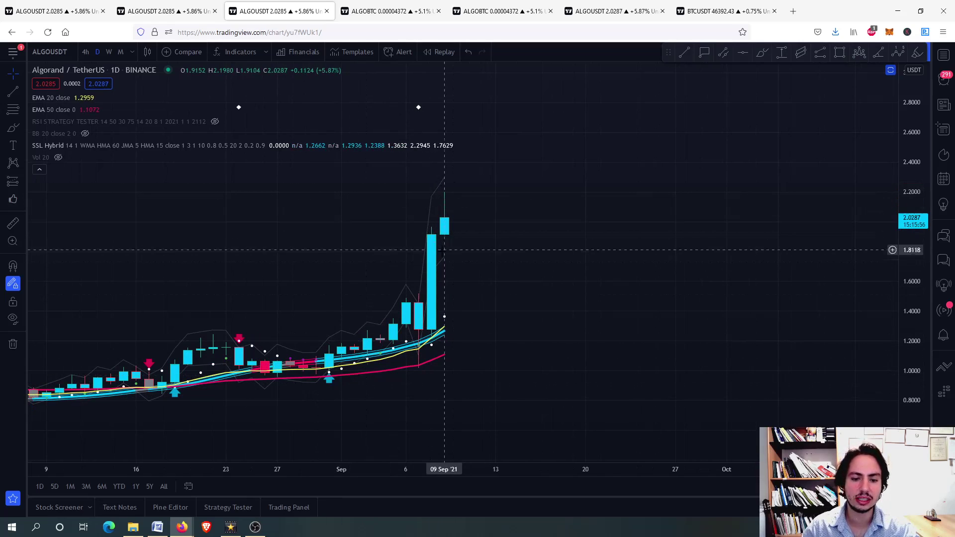
scroll(445, 224, up, 2)
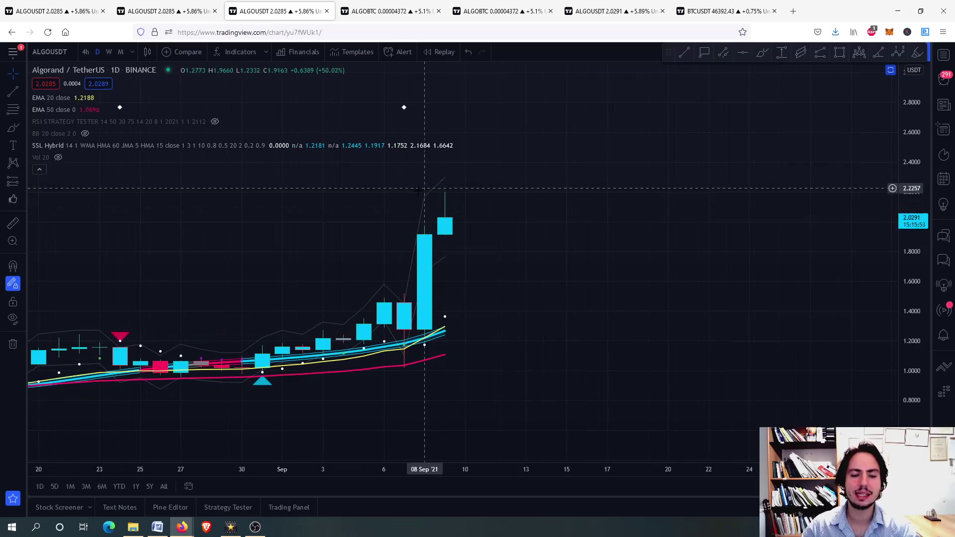
Step: Draw and undo trial circles around the 08 Sep and 06–07 Sep candles
click(762, 52)
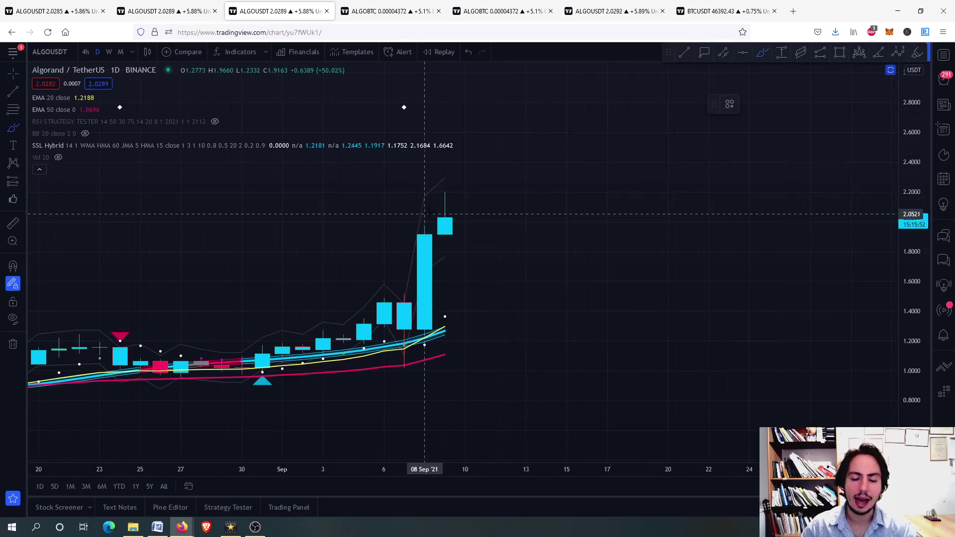
mouse_move(424, 211)
mouse_down()
mouse_move(404, 222)
mouse_move(425, 206)
mouse_up()
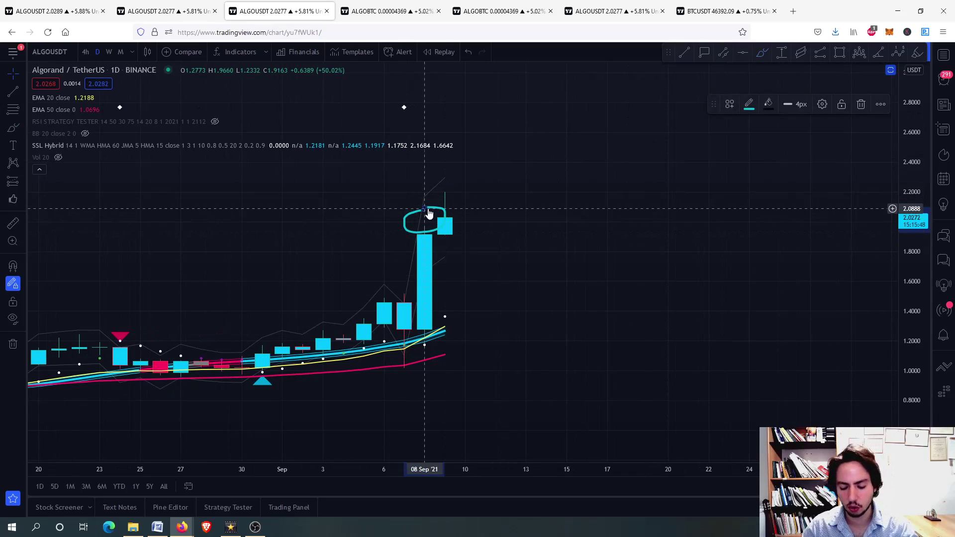
key(ctrl+z)
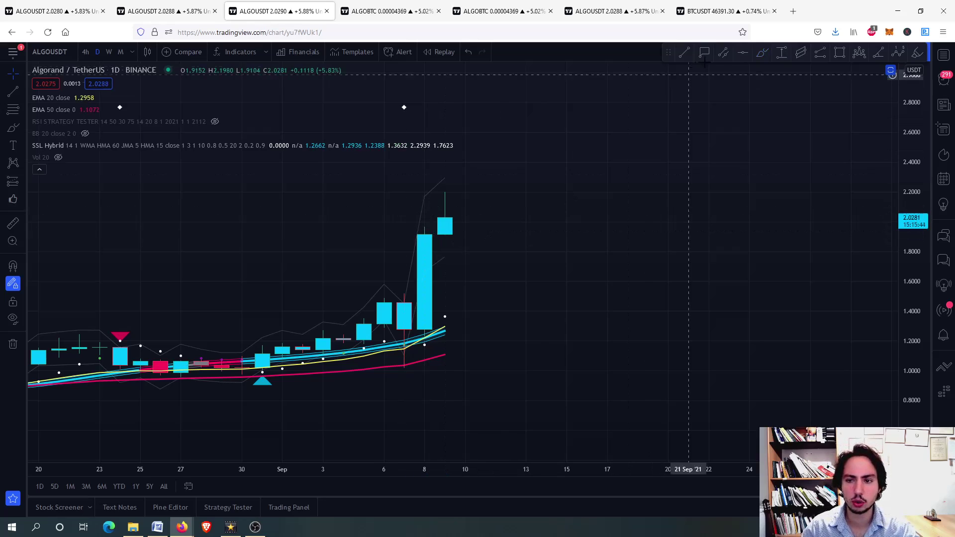
click(762, 53)
drag(404, 287, 404, 293)
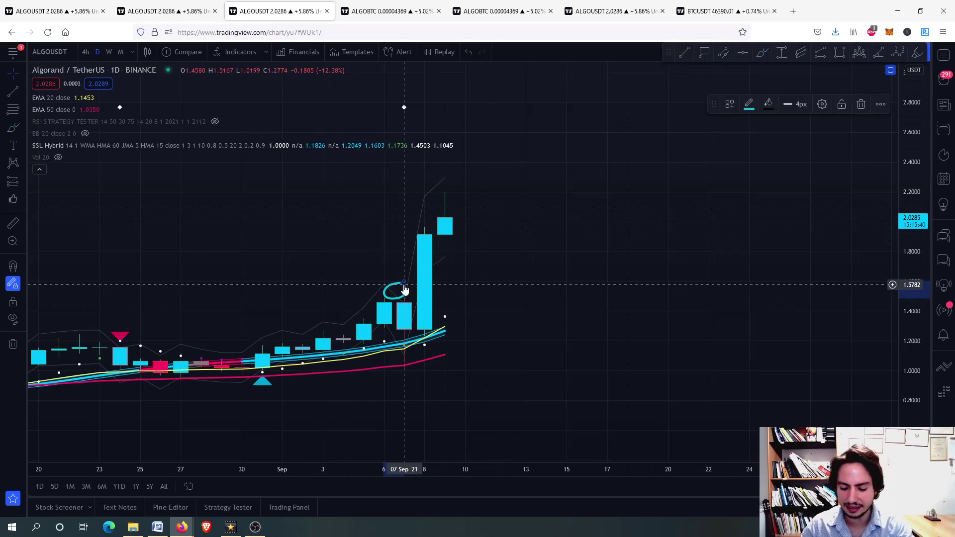
key(ctrl+z)
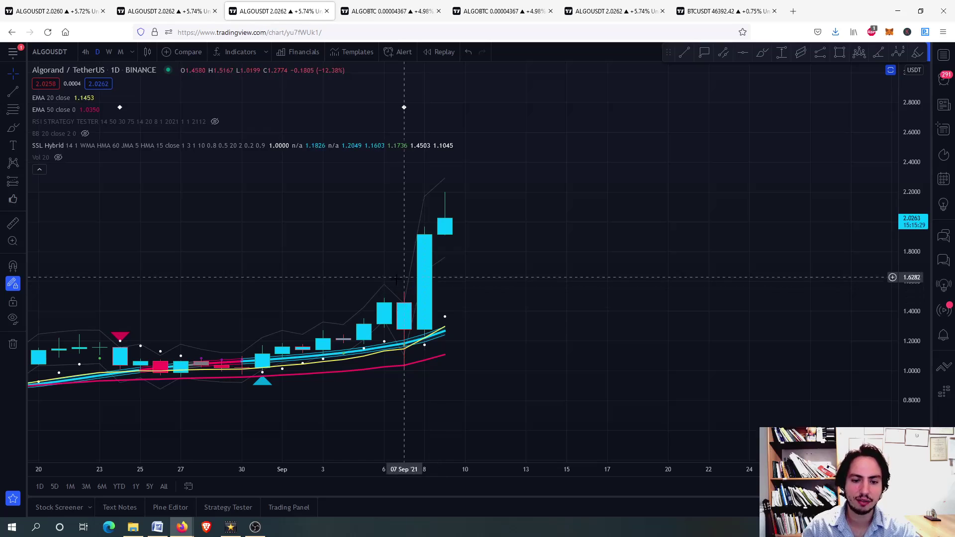
Step: Restore the MACD, RSI, CCI and Stoch RSI panes below the daily price chart and zoom out
double_click(513, 238)
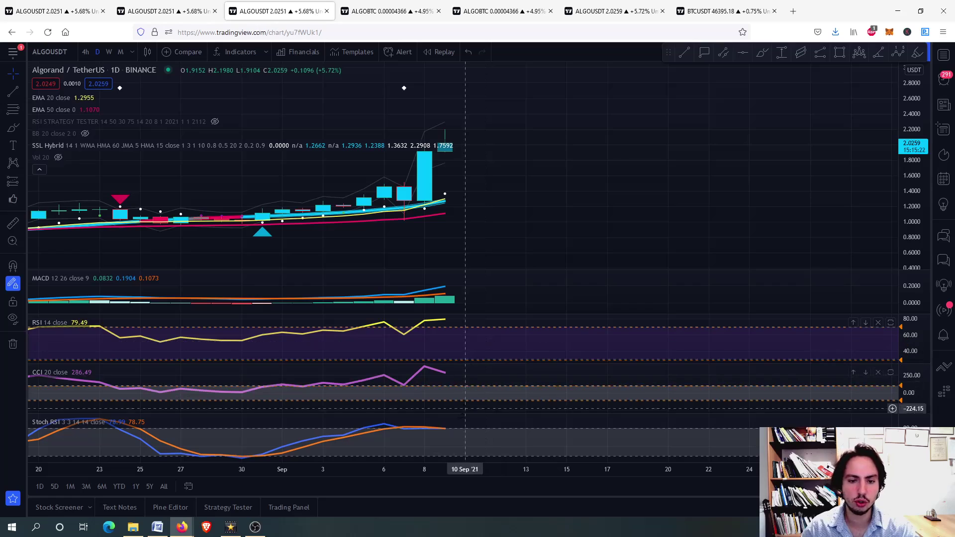
scroll(457, 434, down, 5)
scroll(458, 433, down, 5)
scroll(415, 191, up, 2)
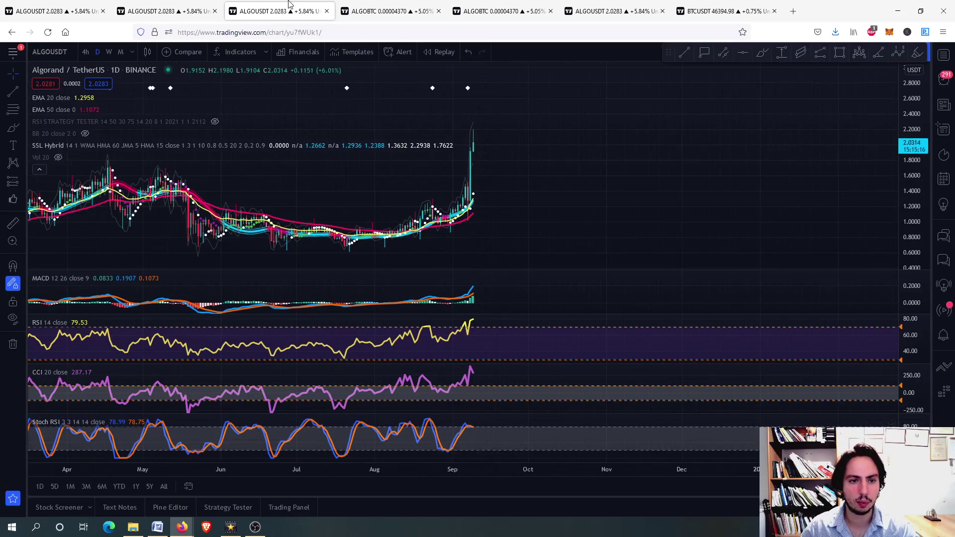
Step: On the ALGOBTC 4h chart, place a 0.00004910 price label on the upper red level
click(393, 11)
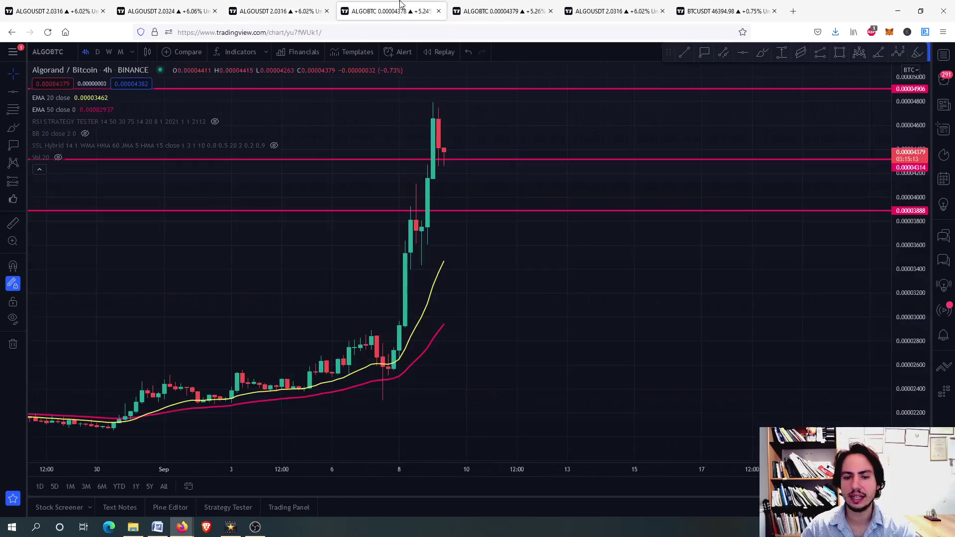
scroll(473, 183, down, 5)
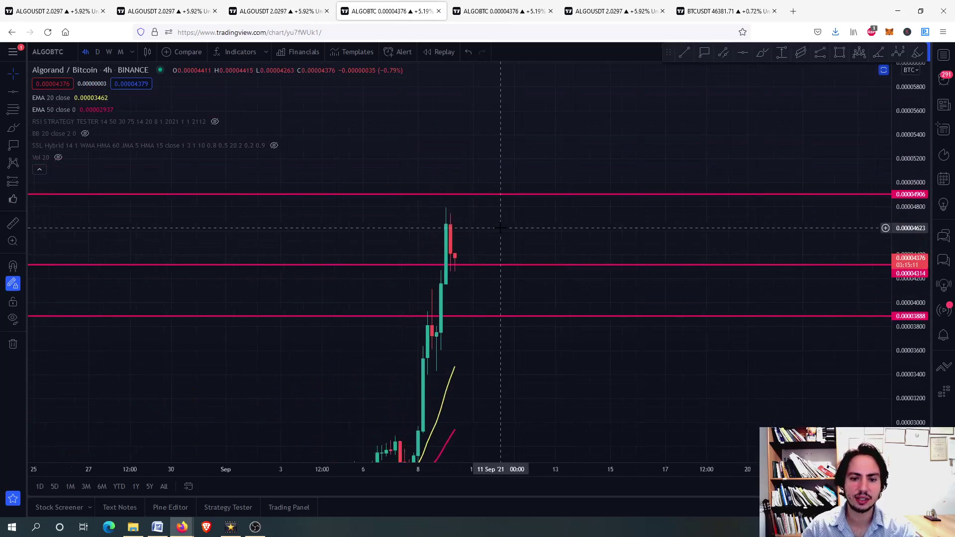
click(705, 51)
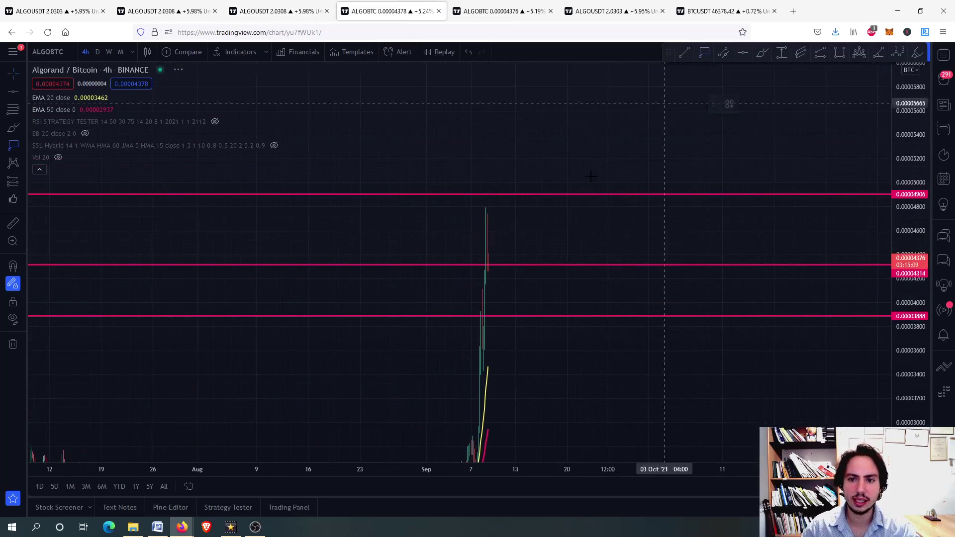
click(560, 194)
Step: Refit the price scale, restore the indicator panes, and move to the ALGOBTC daily chart
drag(495, 149, 528, 149)
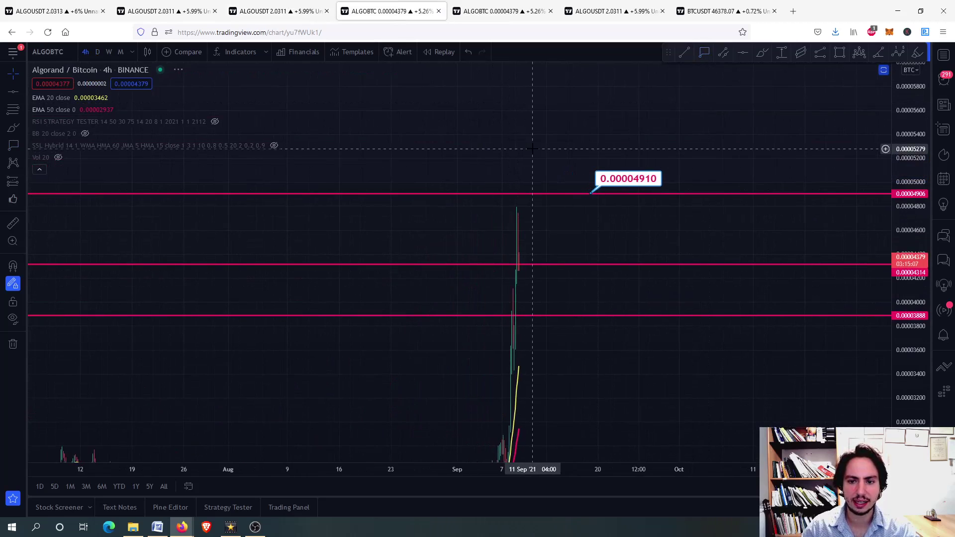
scroll(528, 149, down, 3)
double_click(898, 154)
scroll(489, 257, down, 2)
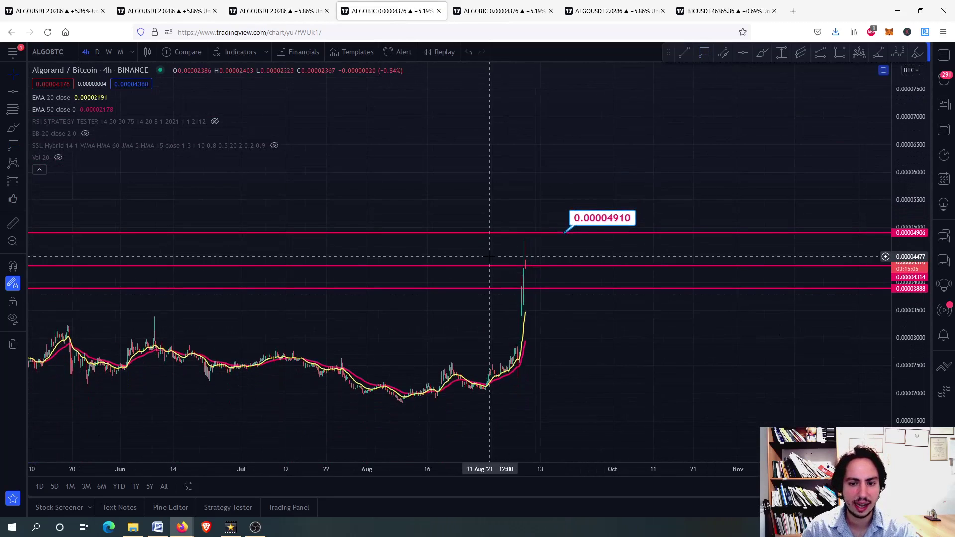
scroll(489, 256, up, 6)
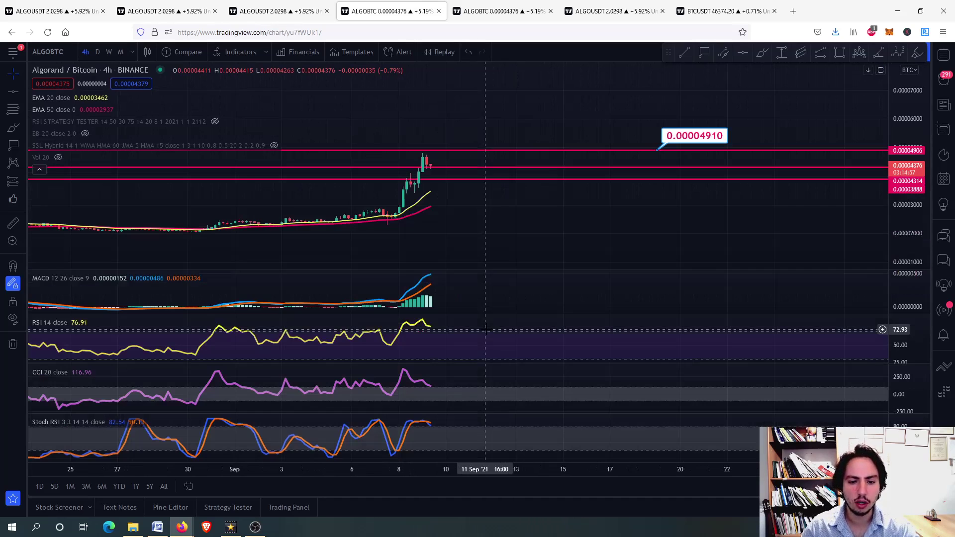
double_click(480, 330)
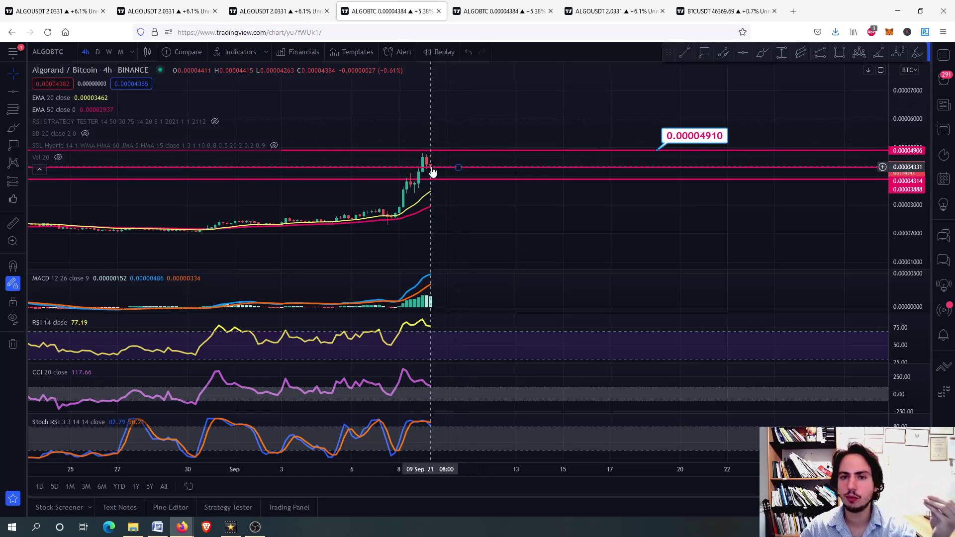
key(ctrl+Tab)
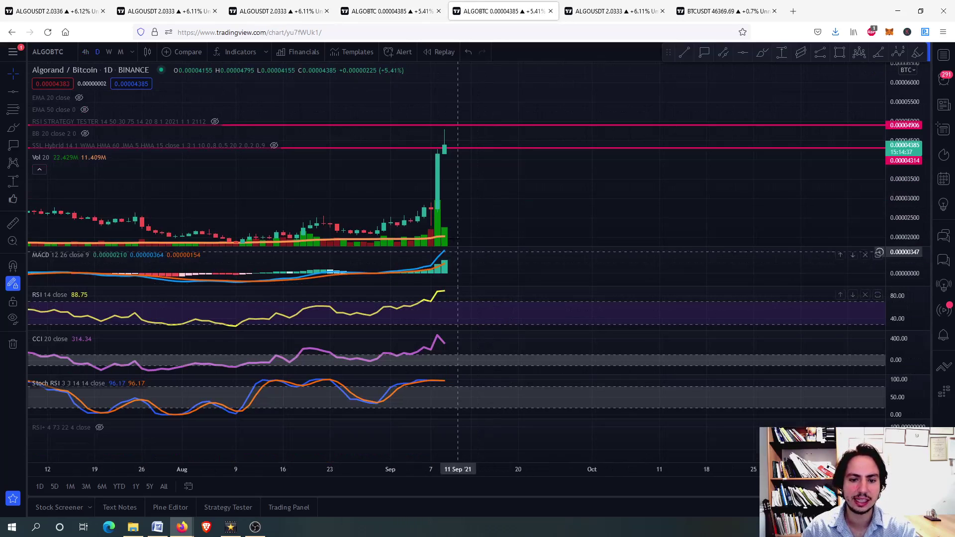
double_click(469, 202)
scroll(438, 349, up, 3)
scroll(438, 349, up, 2)
drag(438, 350, 445, 237)
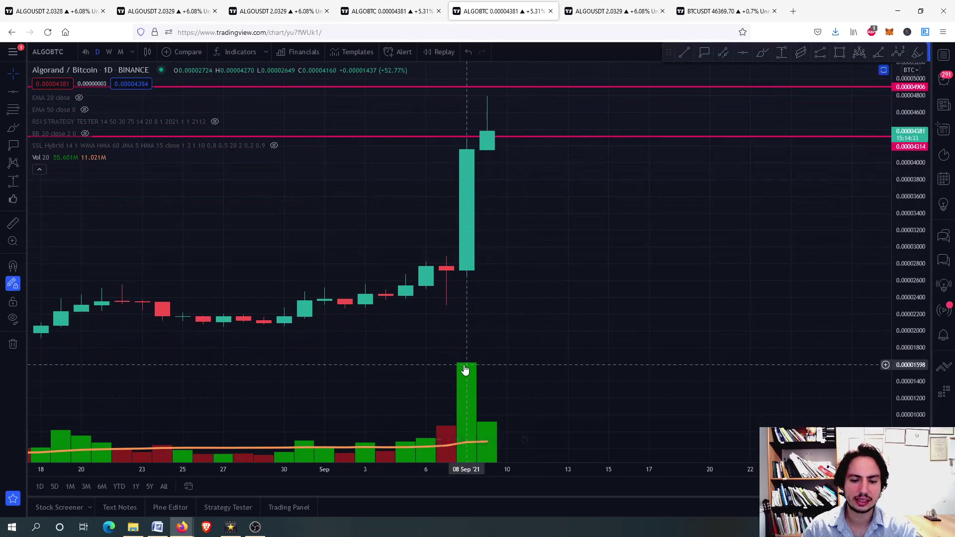
scroll(468, 398, down, 3)
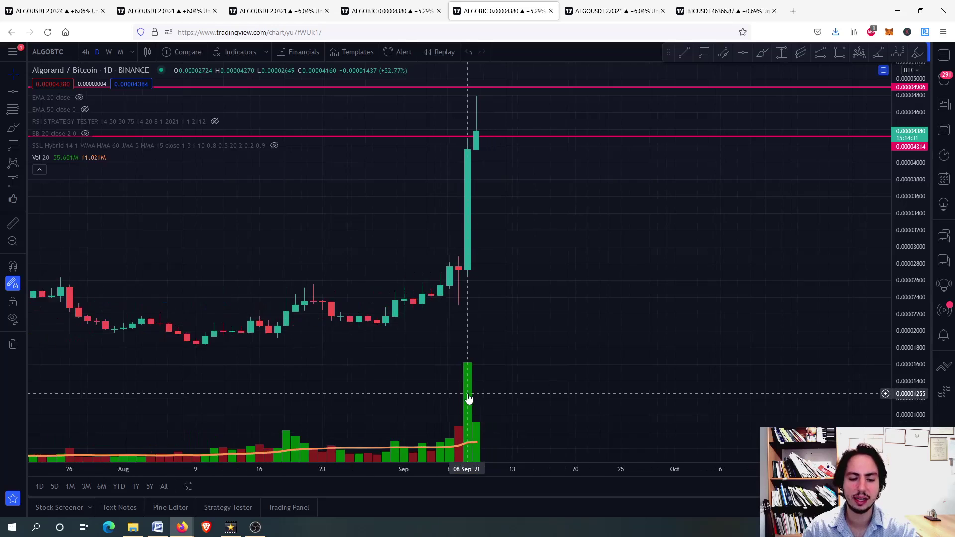
scroll(468, 397, down, 3)
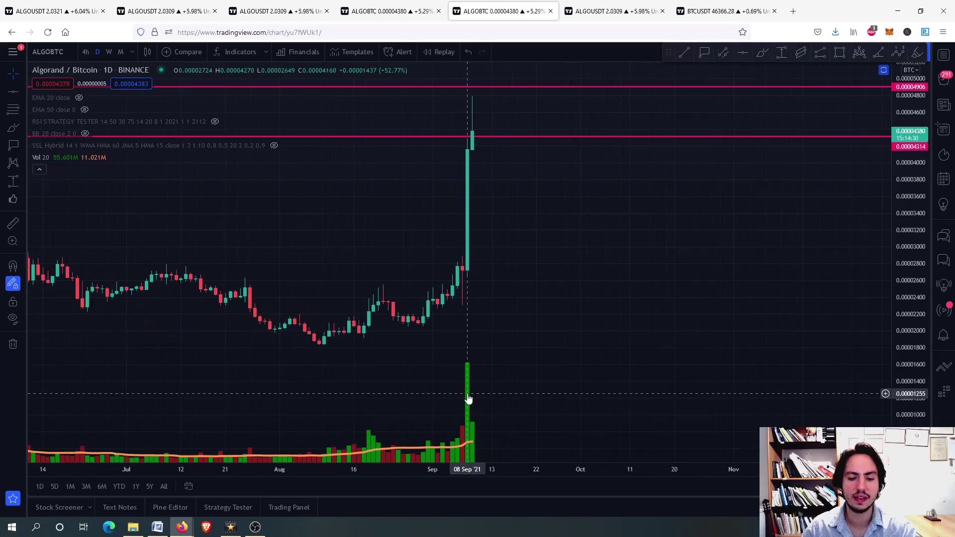
double_click(513, 305)
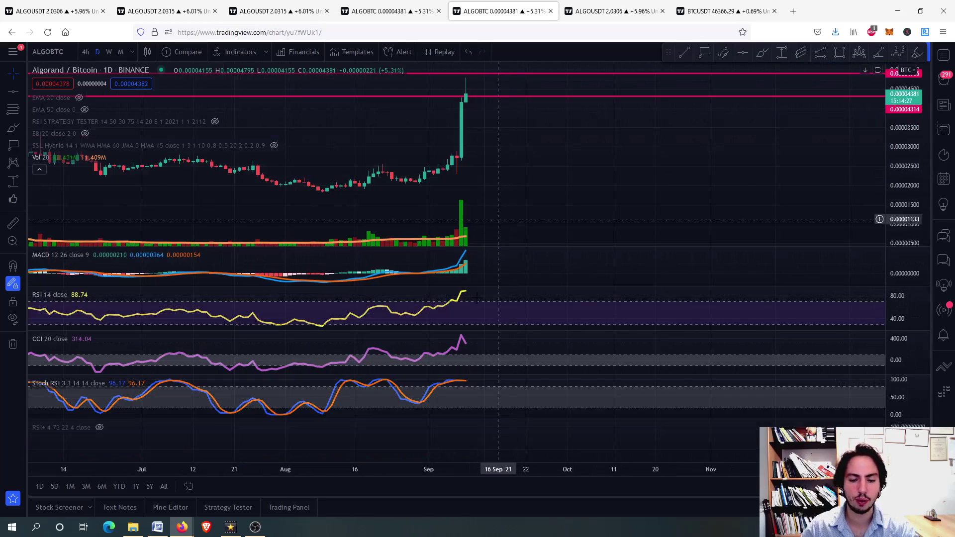
double_click(464, 318)
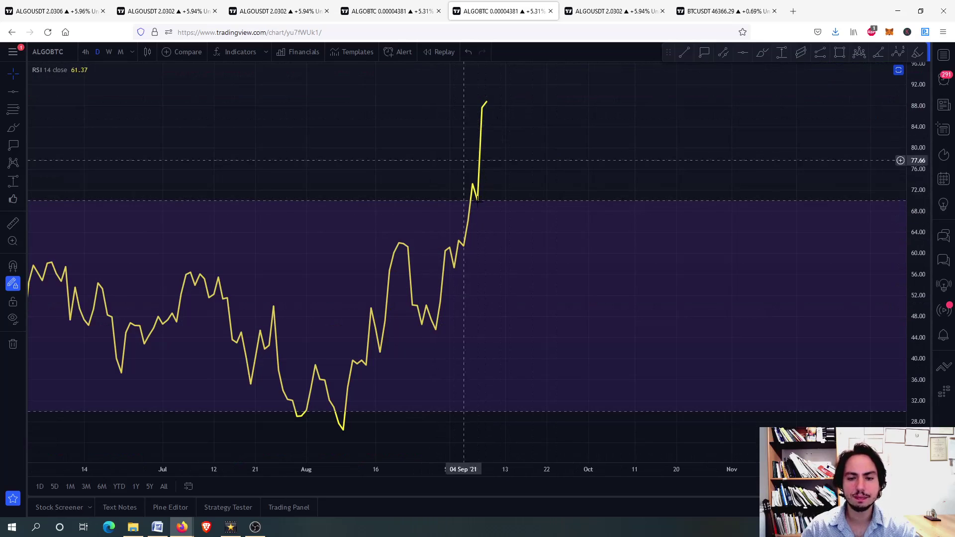
double_click(575, 268)
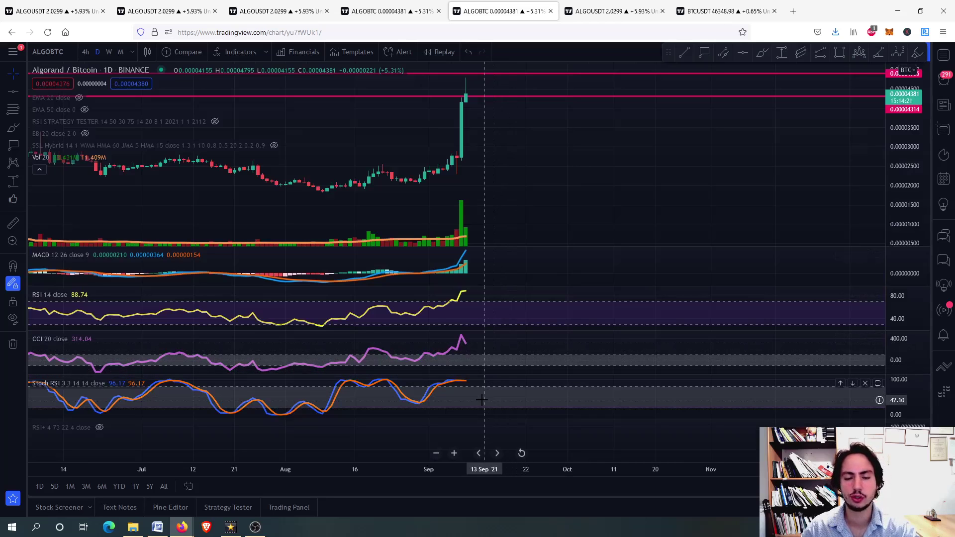
drag(511, 146, 516, 194)
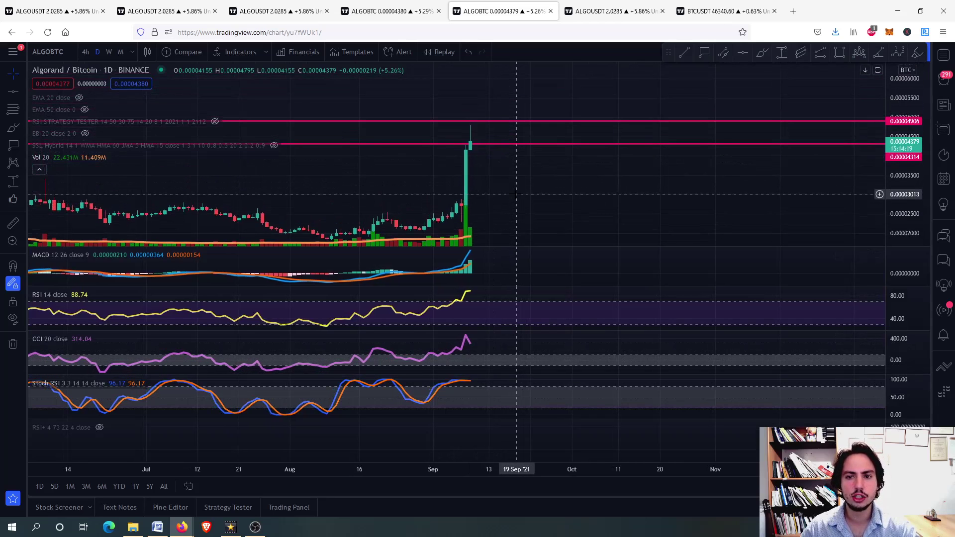
scroll(516, 194, down, 3)
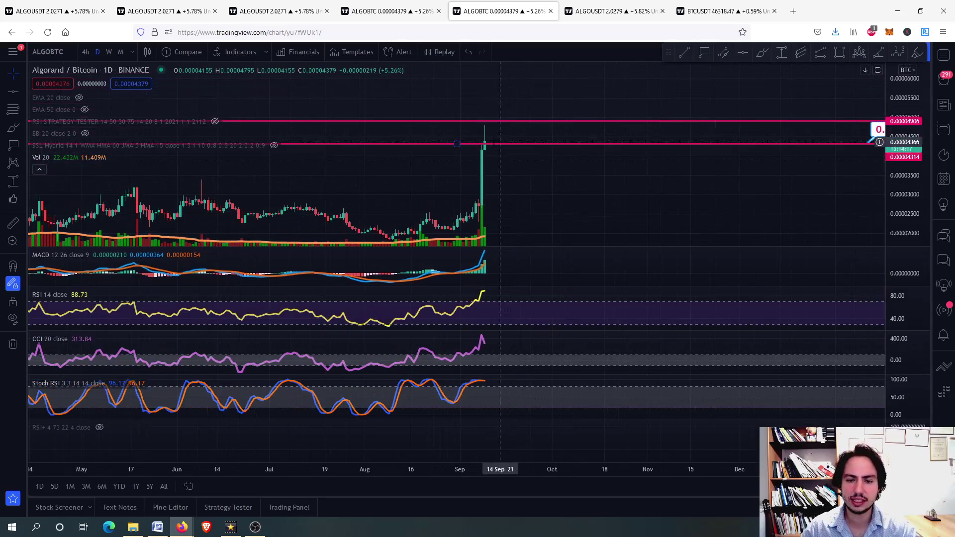
Step: On the ALGOUSDT 4h chart, delete the cyan ellipse near 1.7563 and the right-hand Fibonacci drawing
click(587, 4)
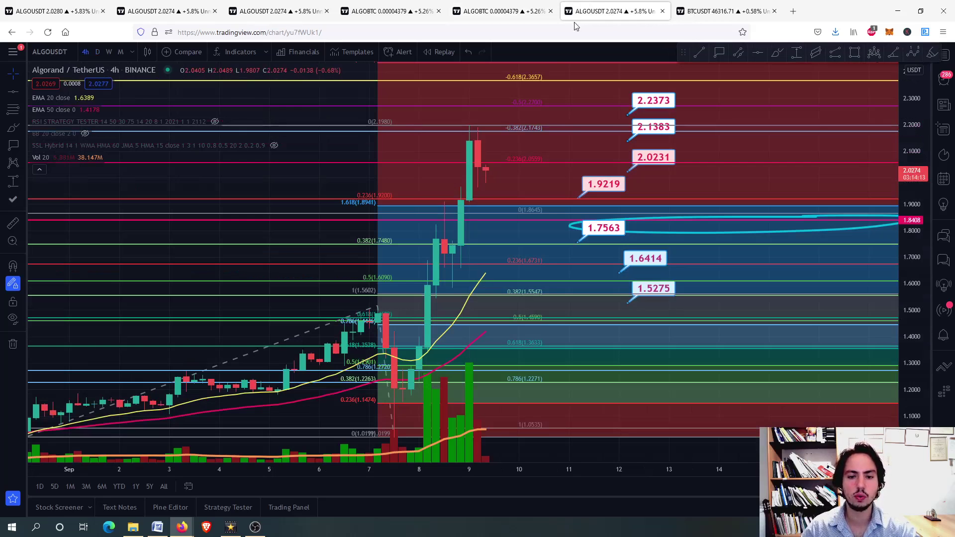
drag(532, 188, 500, 206)
scroll(500, 205, down, 3)
scroll(647, 246, up, 2)
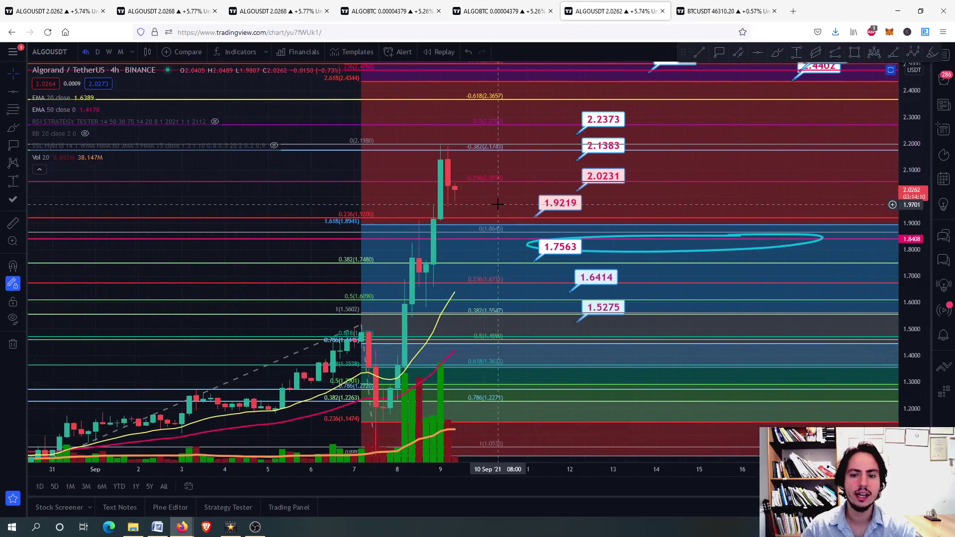
click(647, 253)
key(Delete)
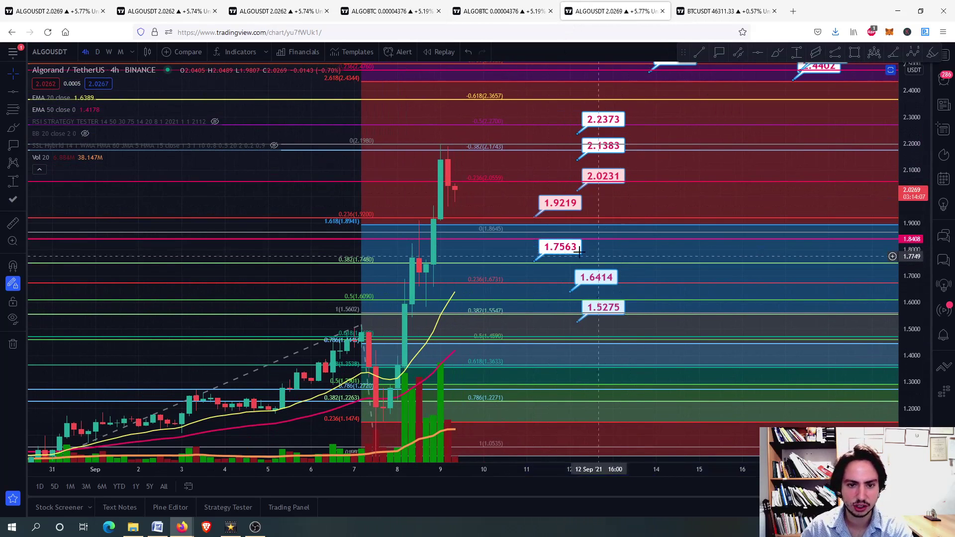
click(410, 236)
key(Delete)
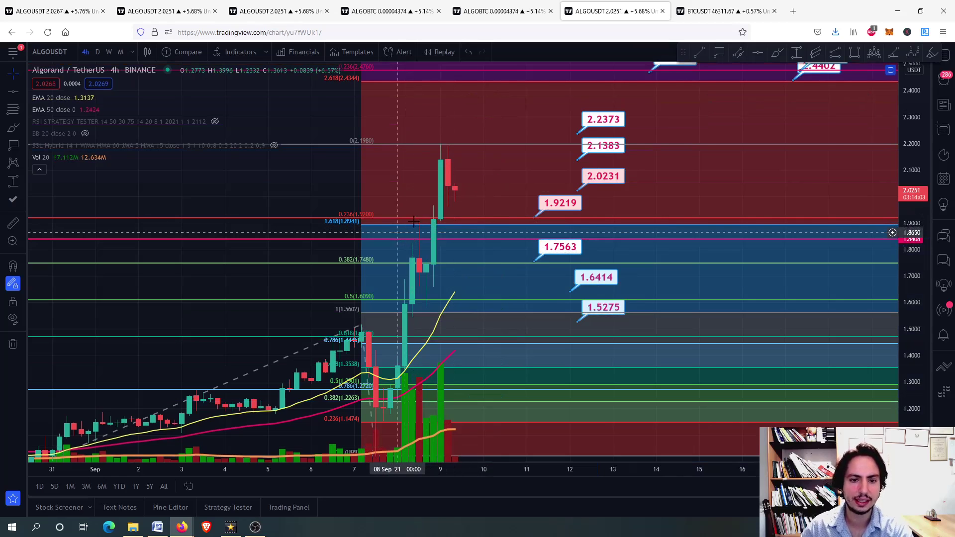
Step: Delete the magenta line near 1.8481 and the 2.0231, 2.1383, 2.2373 and 1.6414 labels
drag(548, 201, 556, 202)
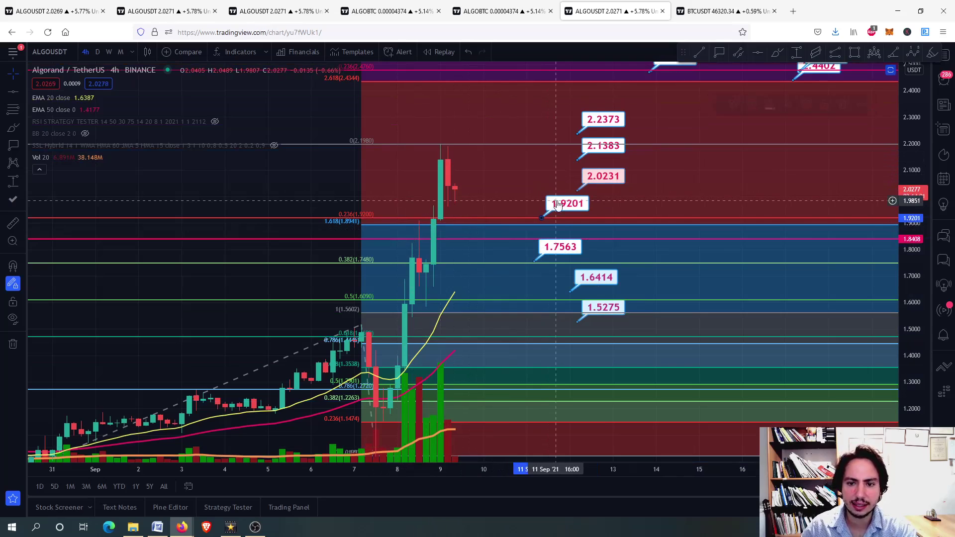
drag(522, 239, 522, 237)
key(Delete)
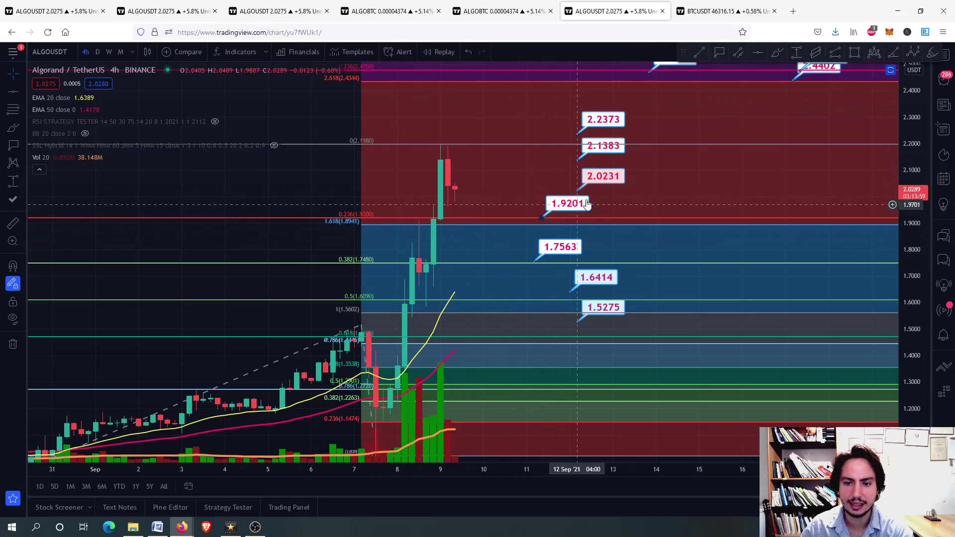
click(603, 176)
key(Delete)
click(603, 145)
key(Delete)
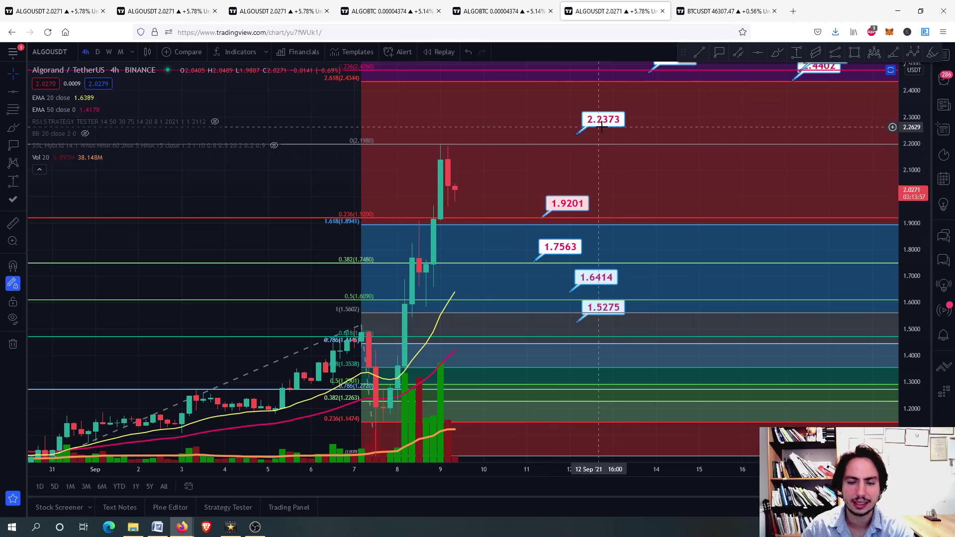
click(602, 124)
key(Delete)
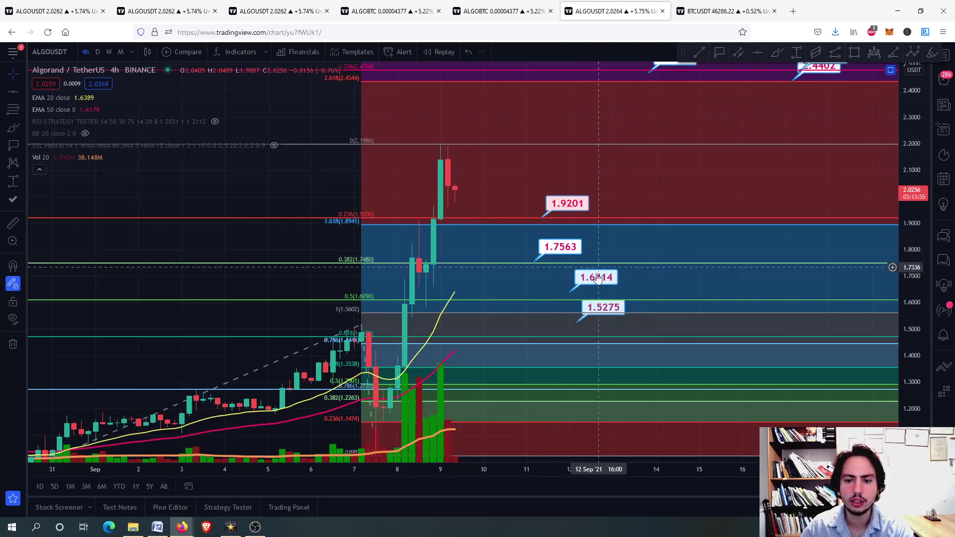
click(598, 290)
key(Delete)
Step: Reposition the remaining support labels onto 1.6101, 1.7488 and 1.9219
drag(599, 310, 577, 286)
drag(554, 249, 576, 251)
drag(560, 214, 560, 214)
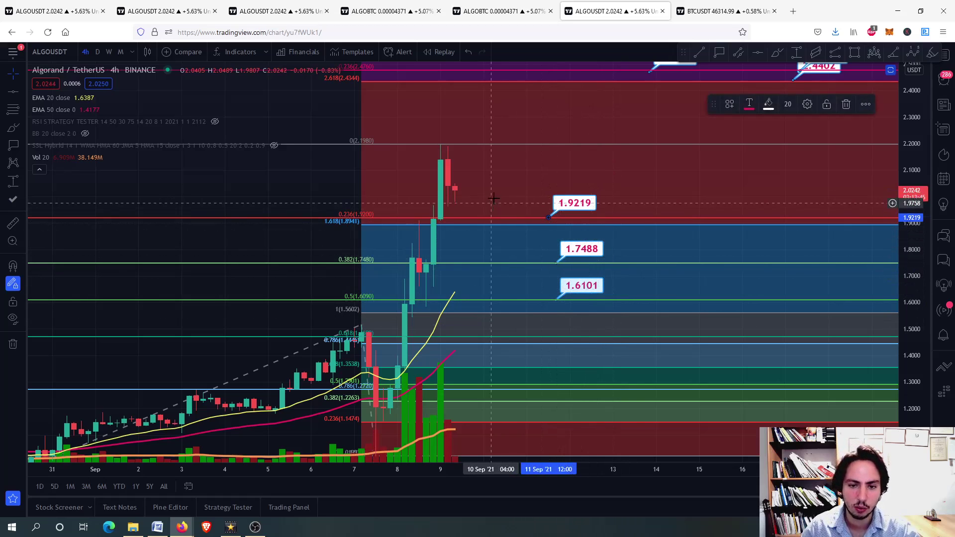
drag(495, 194, 480, 209)
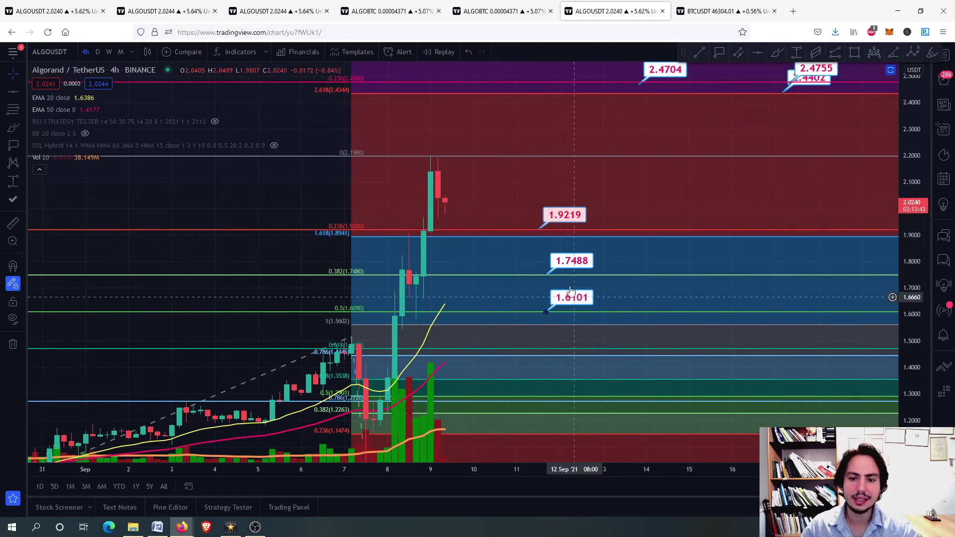
Step: Circle the 1.9219 support label and sketch a test path dipping to 1.90 then rising to 2.47
scroll(570, 296, down, 2)
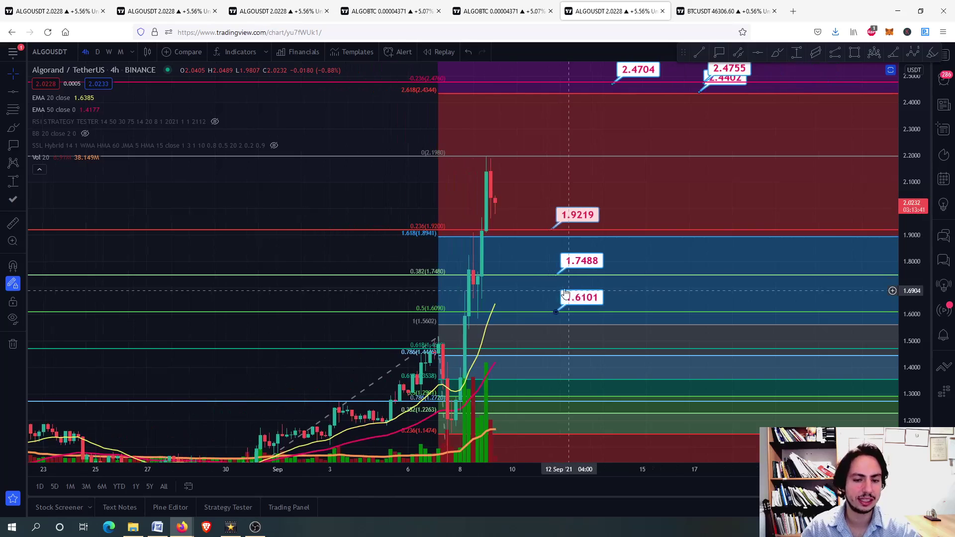
click(777, 52)
drag(639, 200, 661, 230)
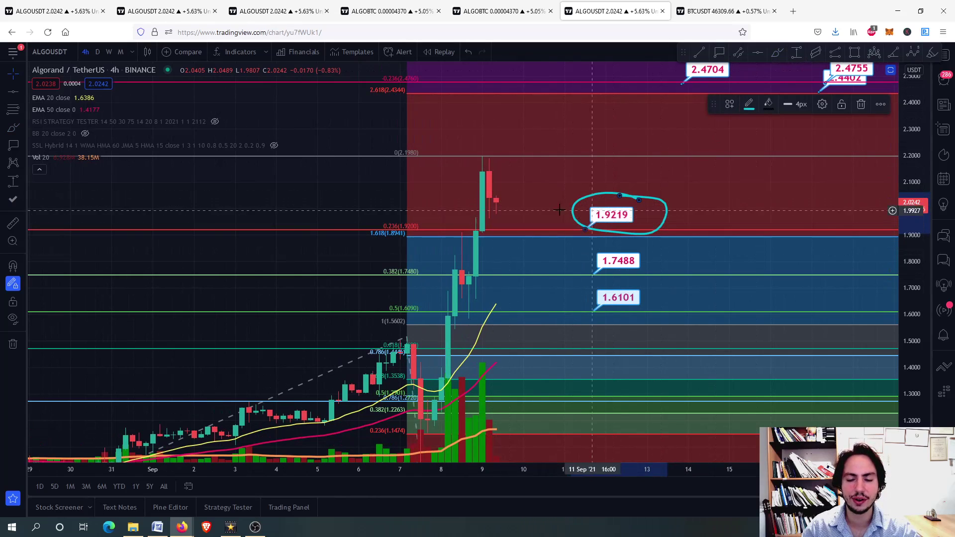
click(777, 56)
mouse_move(491, 210)
mouse_down()
mouse_move(565, 138)
mouse_move(577, 78)
mouse_up()
Step: Delete the 2.4755 price note and the sketched projection curve
drag(606, 114, 462, 204)
scroll(542, 153, down, 3)
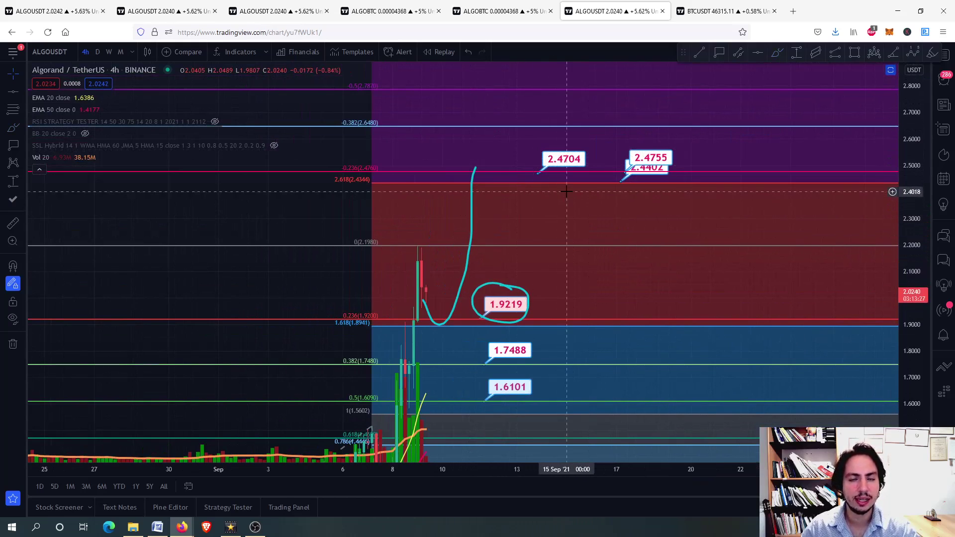
click(647, 160)
drag(647, 161, 647, 171)
key(Delete)
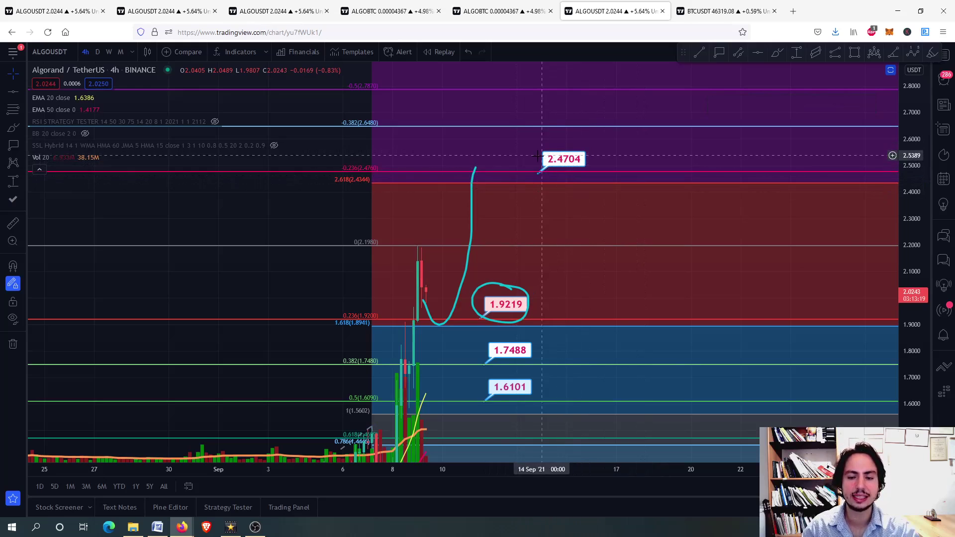
click(473, 229)
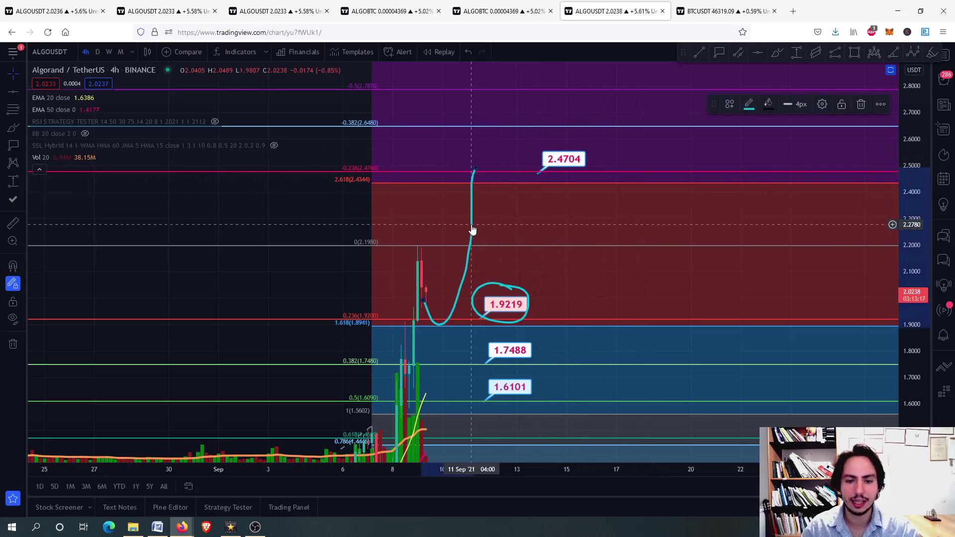
key(Delete)
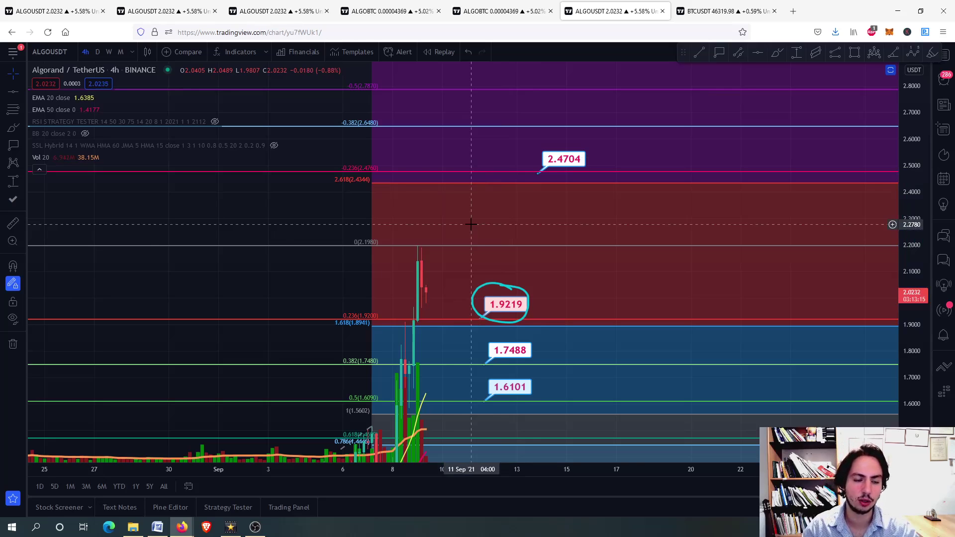
scroll(471, 224, down, 3)
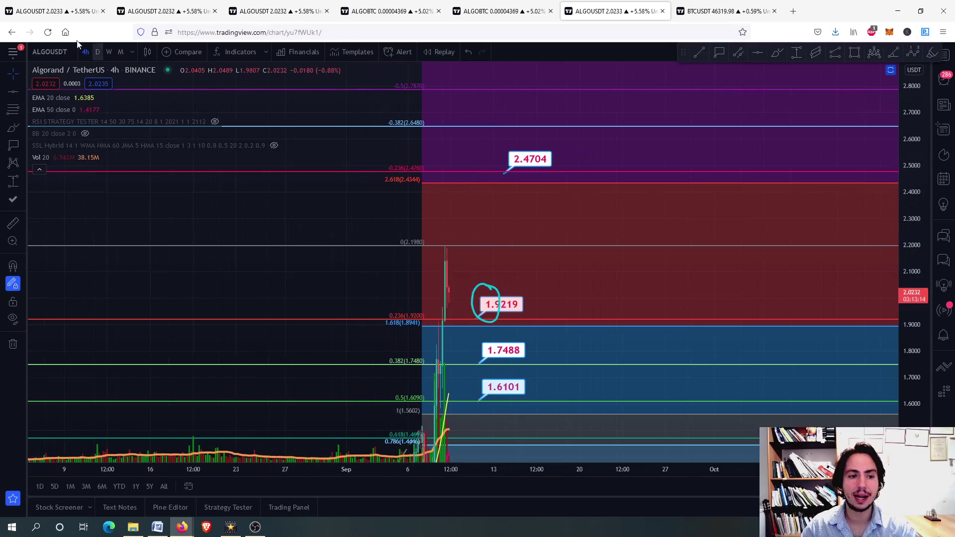
click(108, 52)
drag(919, 157, 919, 204)
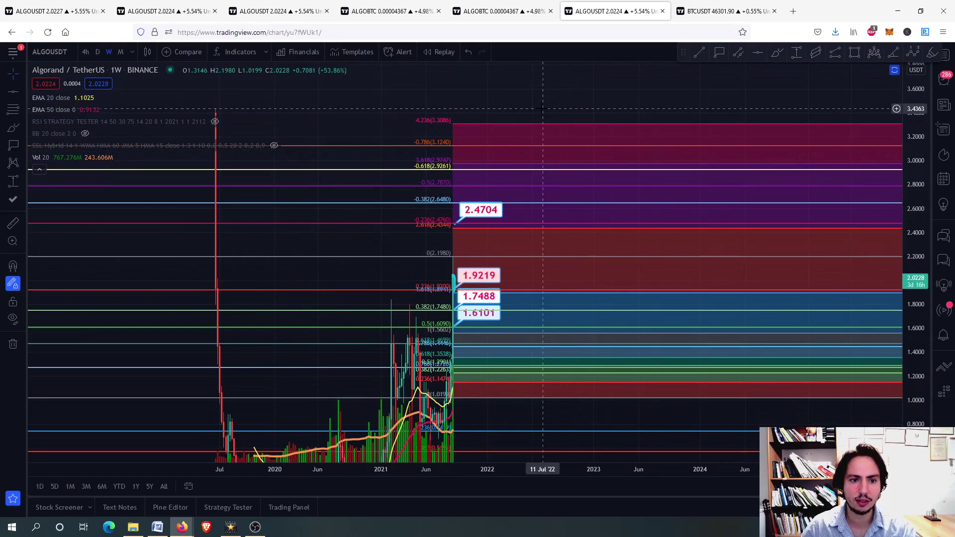
click(85, 52)
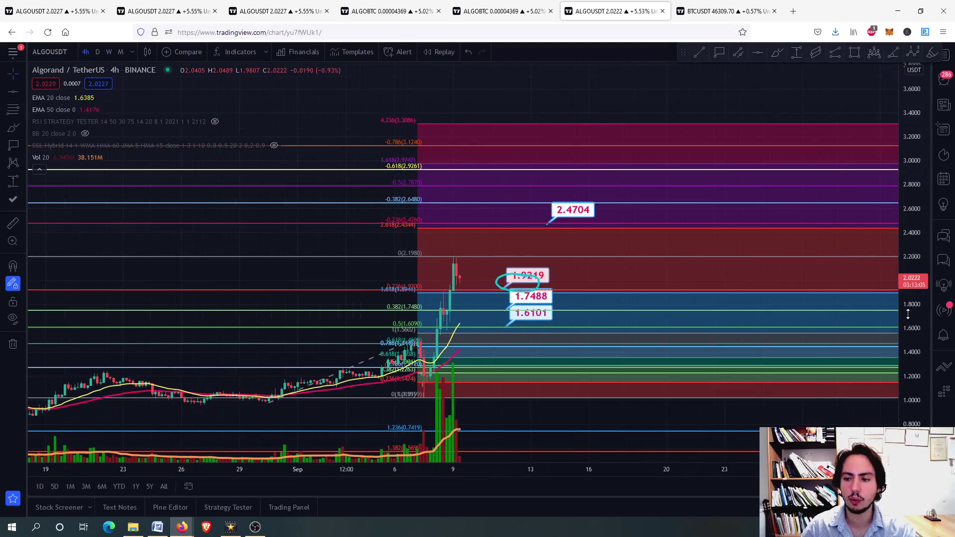
drag(910, 296, 914, 194)
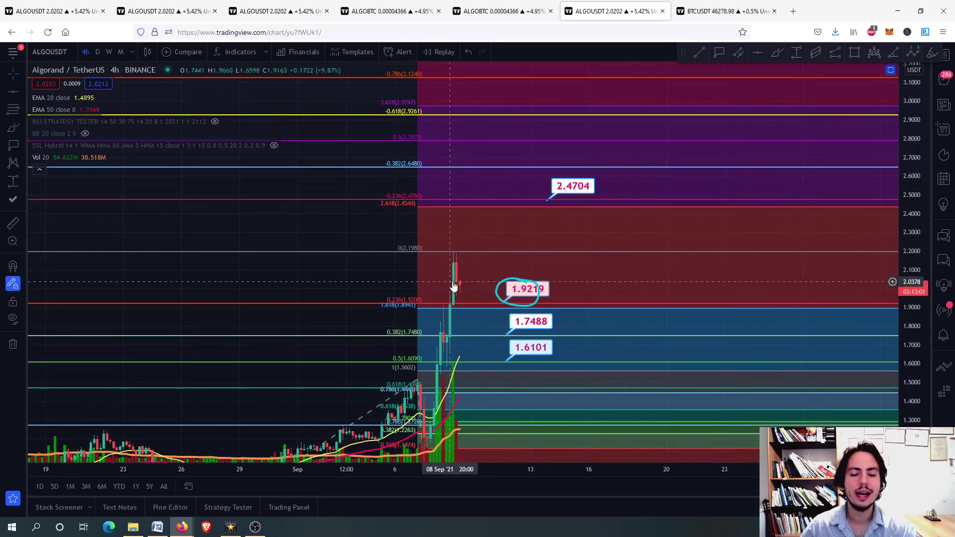
scroll(473, 271, up, 3)
drag(463, 280, 465, 252)
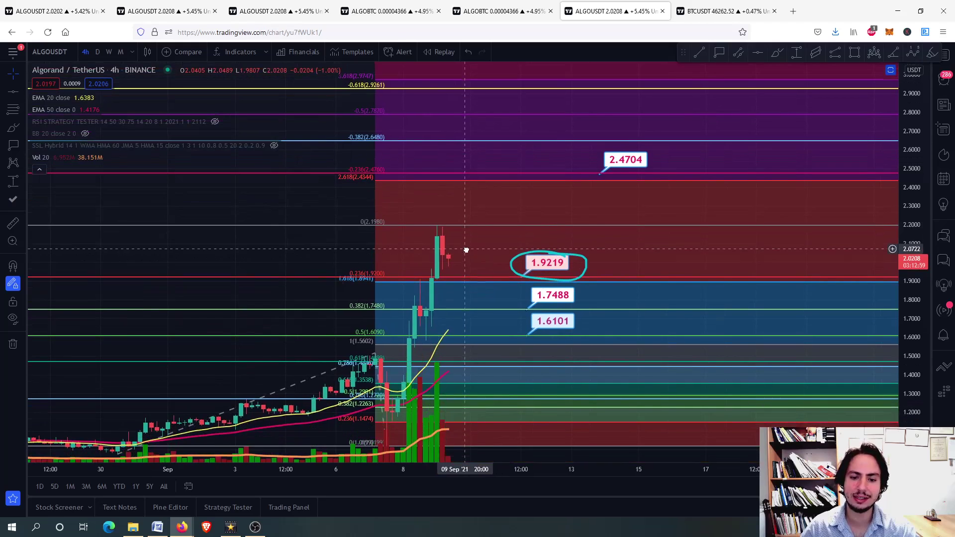
scroll(409, 268, down, 10)
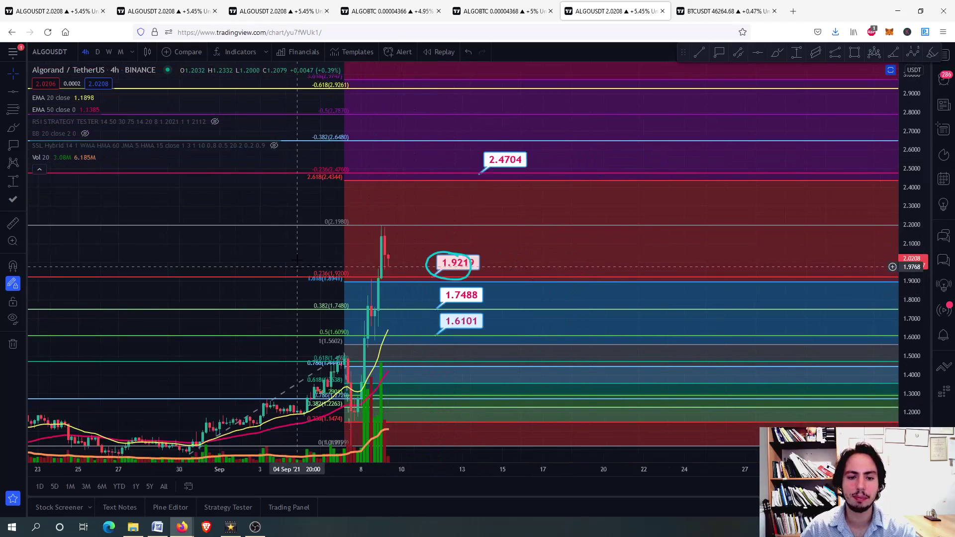
drag(171, 250, 554, 196)
scroll(298, 232, down, 3)
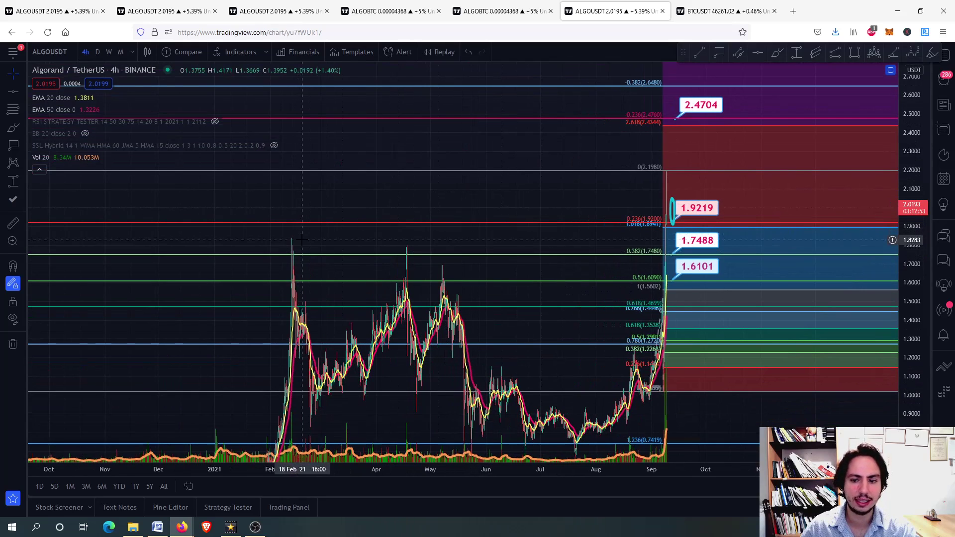
scroll(301, 239, up, 2)
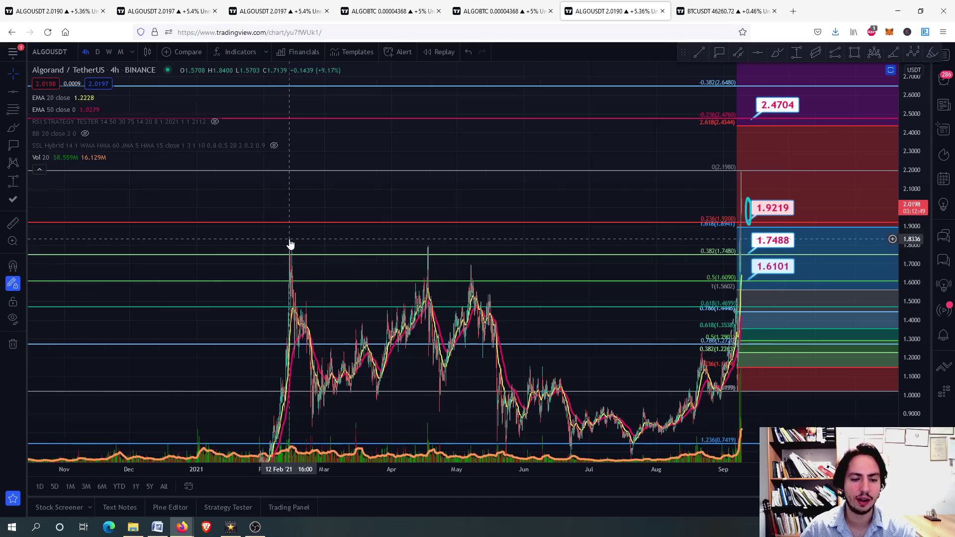
drag(577, 240, 284, 258)
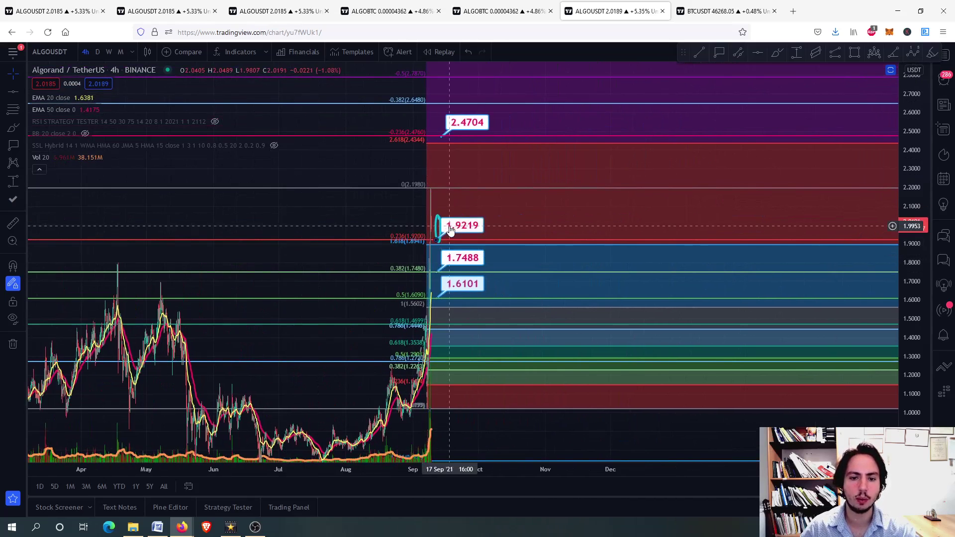
scroll(451, 229, up, 5)
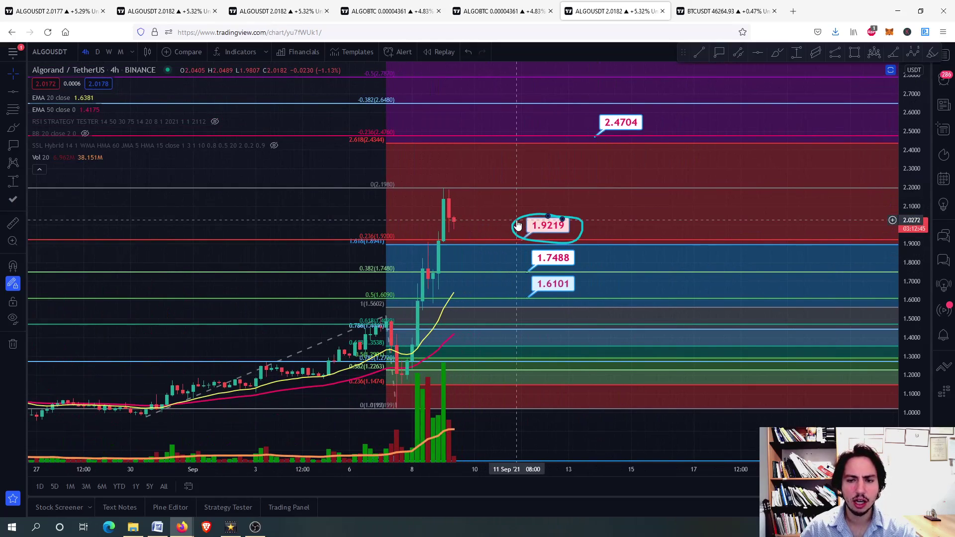
drag(508, 214, 451, 234)
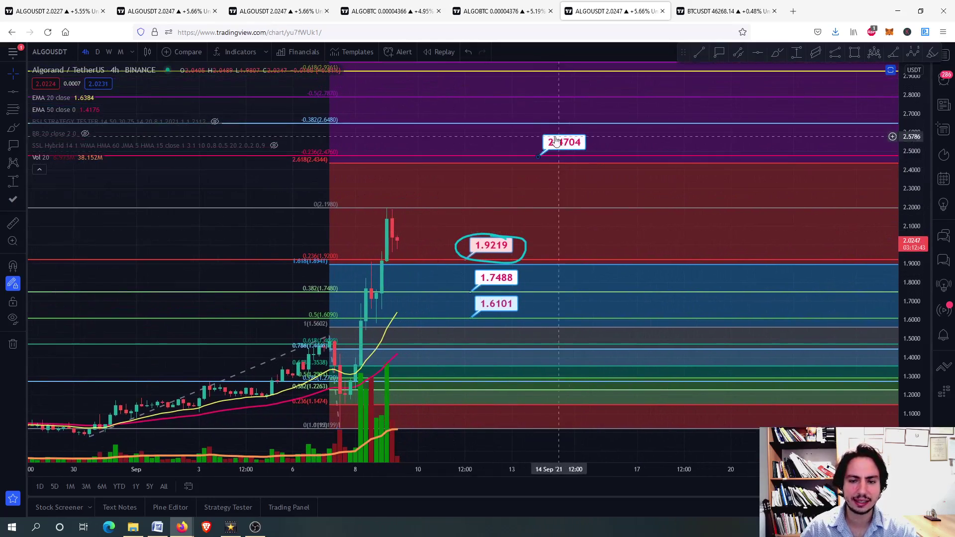
Step: On weekly candles, sketch and then delete an upward RSI projection in the maximized RSI pane
click(108, 52)
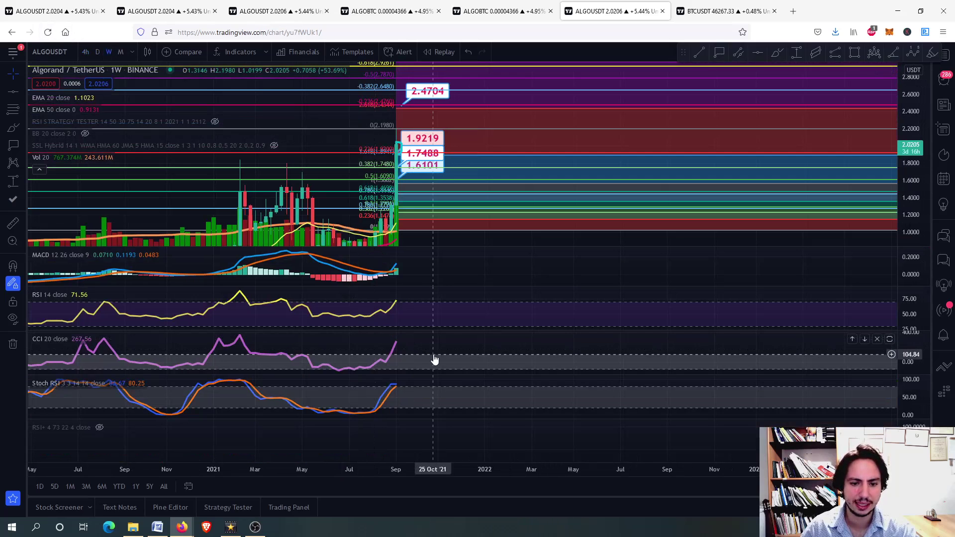
double_click(444, 317)
scroll(396, 207, up, 5)
scroll(427, 170, down, 4)
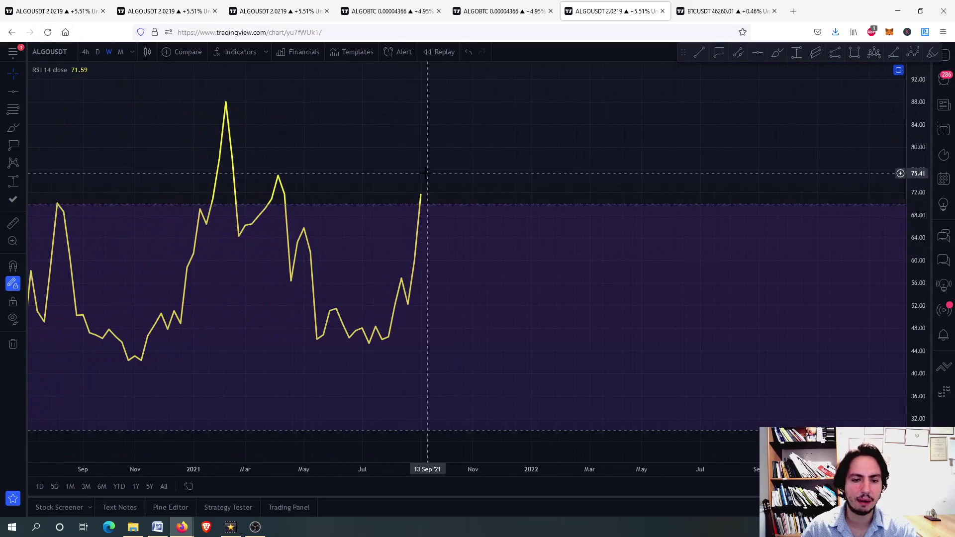
click(772, 56)
drag(416, 197, 421, 104)
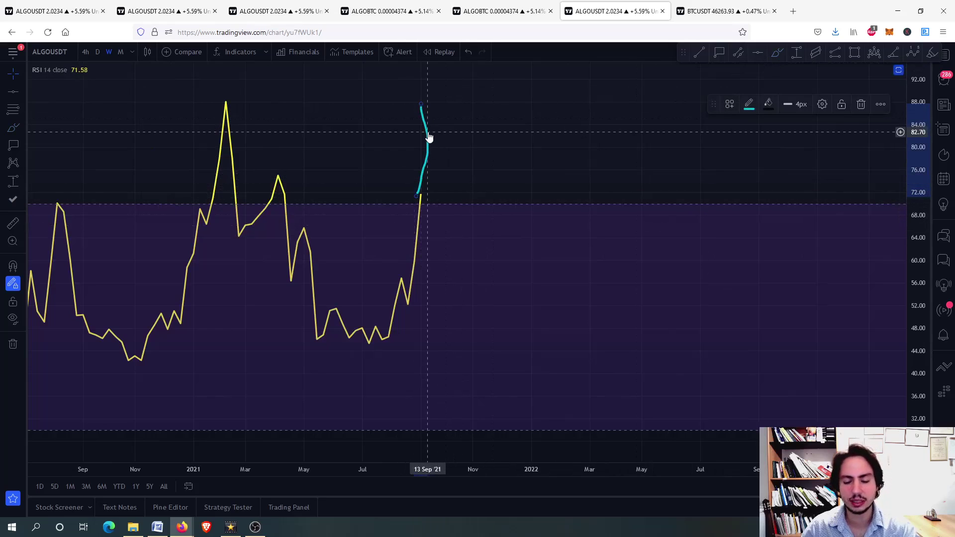
key(Delete)
double_click(475, 127)
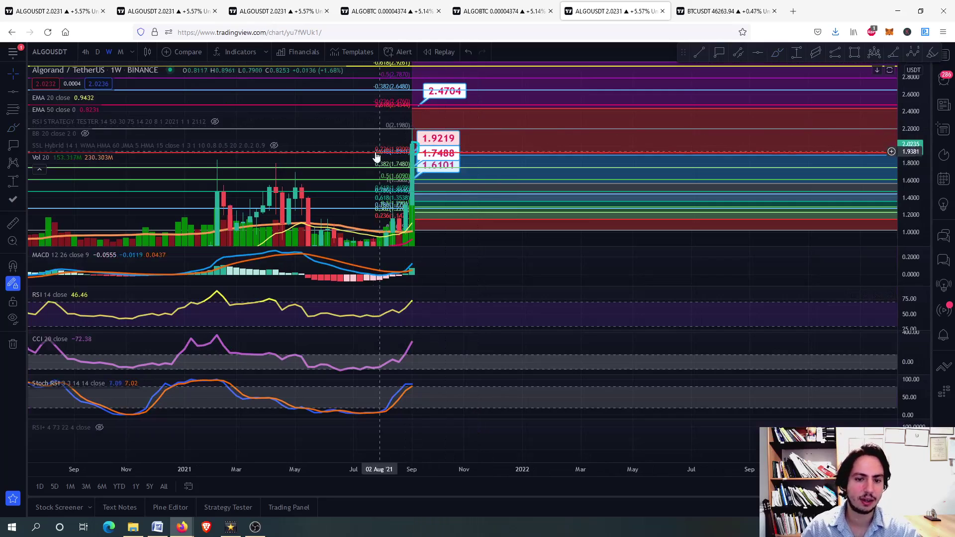
Step: Inspect the RSI pane and remove the long cyan line from the Stoch RSI pane
drag(376, 158, 419, 160)
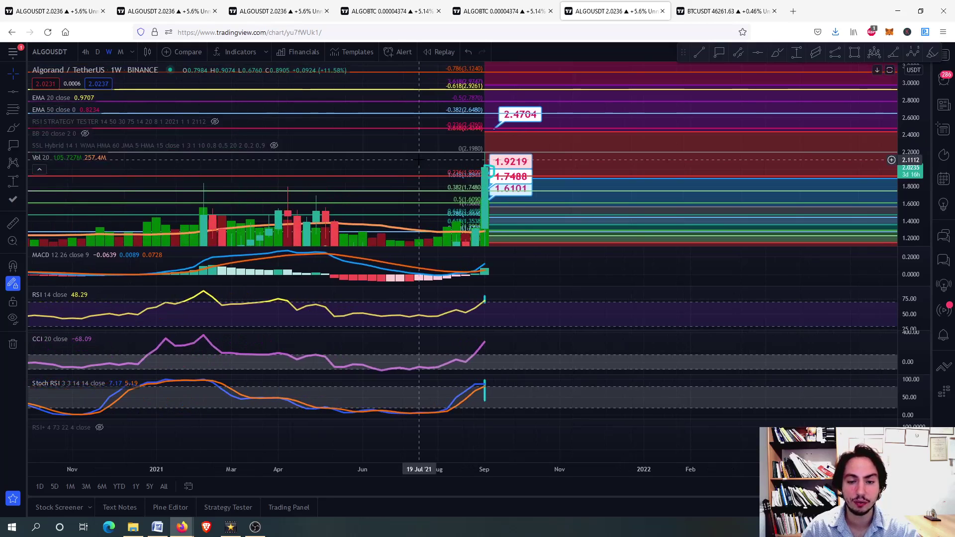
double_click(513, 312)
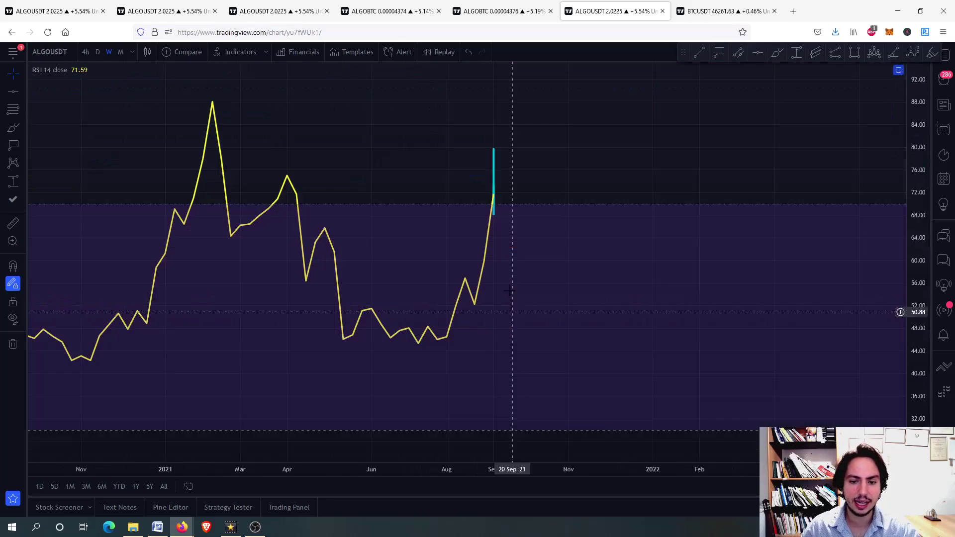
double_click(523, 331)
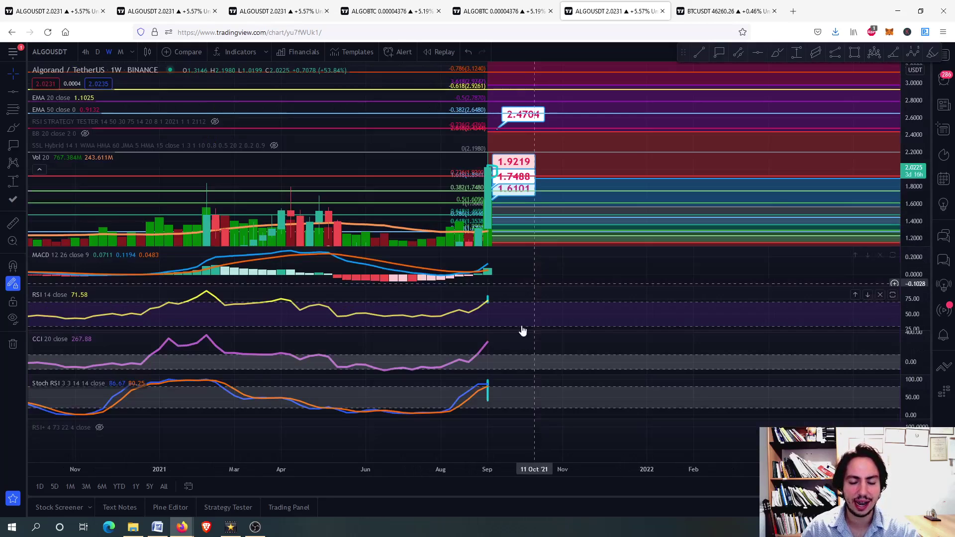
double_click(504, 393)
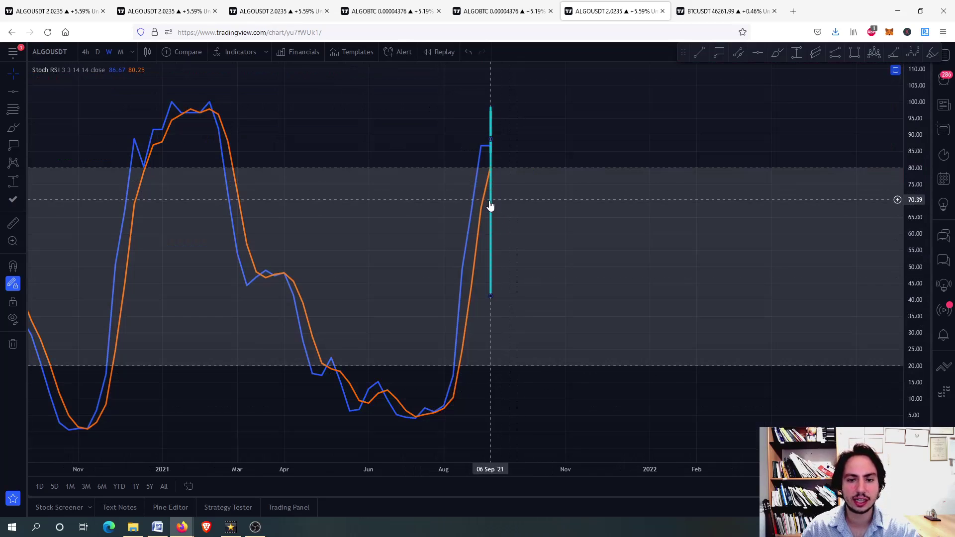
click(491, 205)
key(Delete)
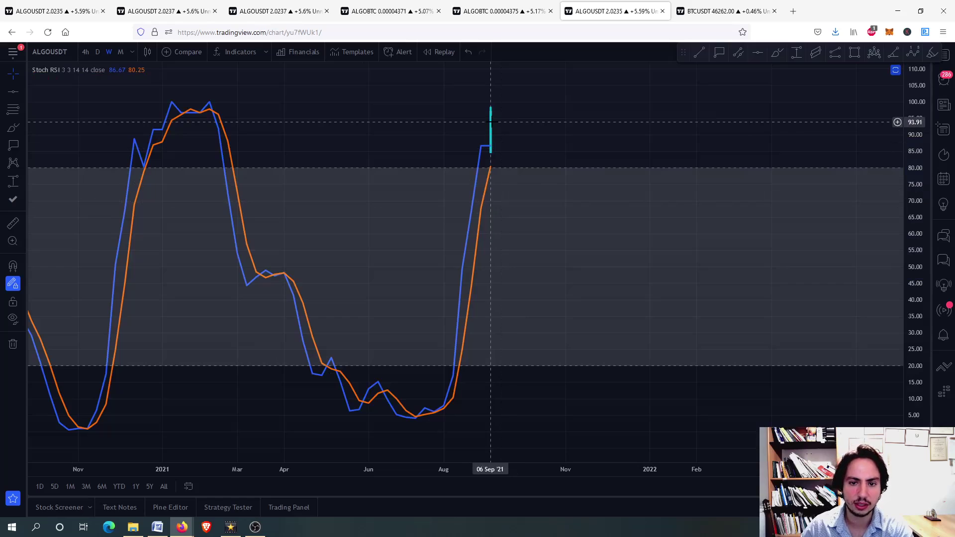
double_click(529, 285)
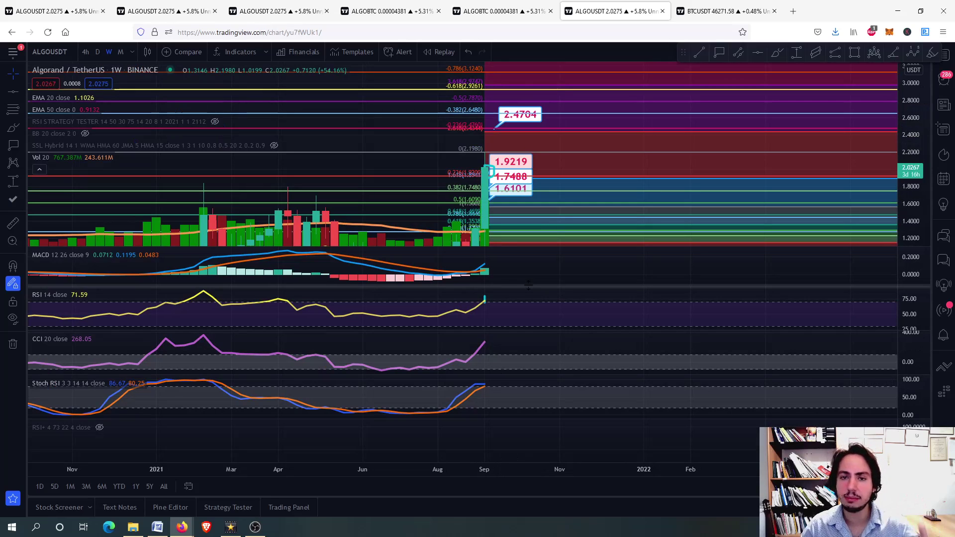
Step: Switch ALGOUSDT to the 4-hour timeframe and maximize its price pane
click(96, 53)
click(90, 51)
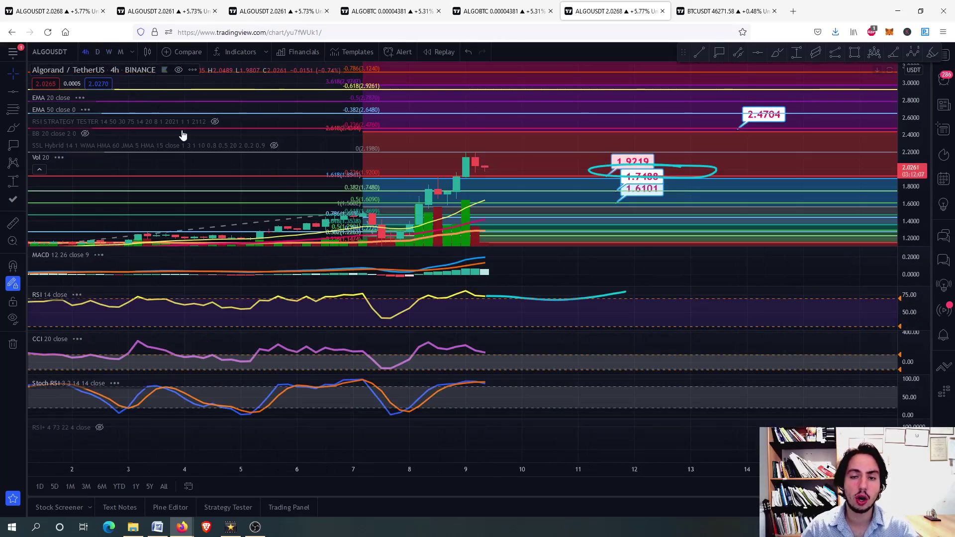
double_click(279, 163)
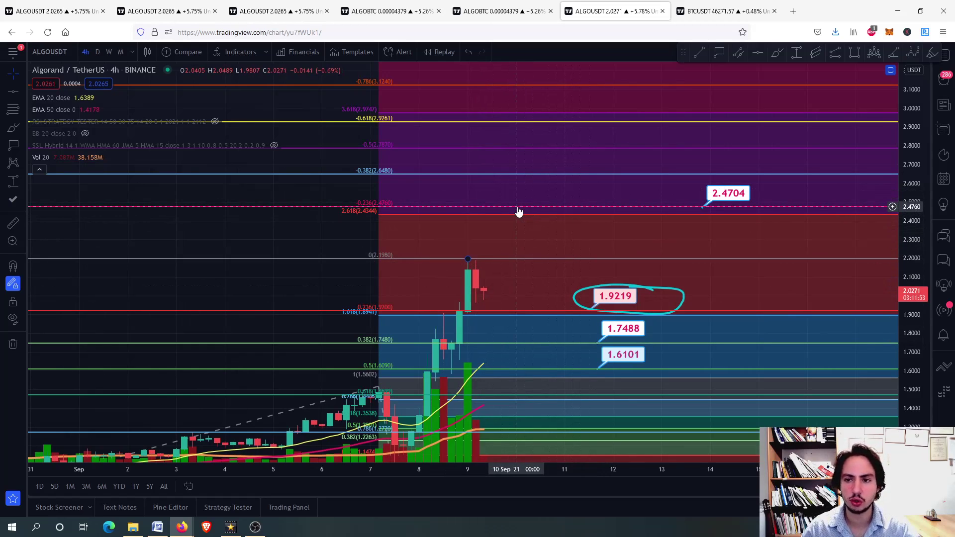
Step: Switch to the BTC/USDT 4h chart and pan back through its June and July price history
key(ctrl+Tab)
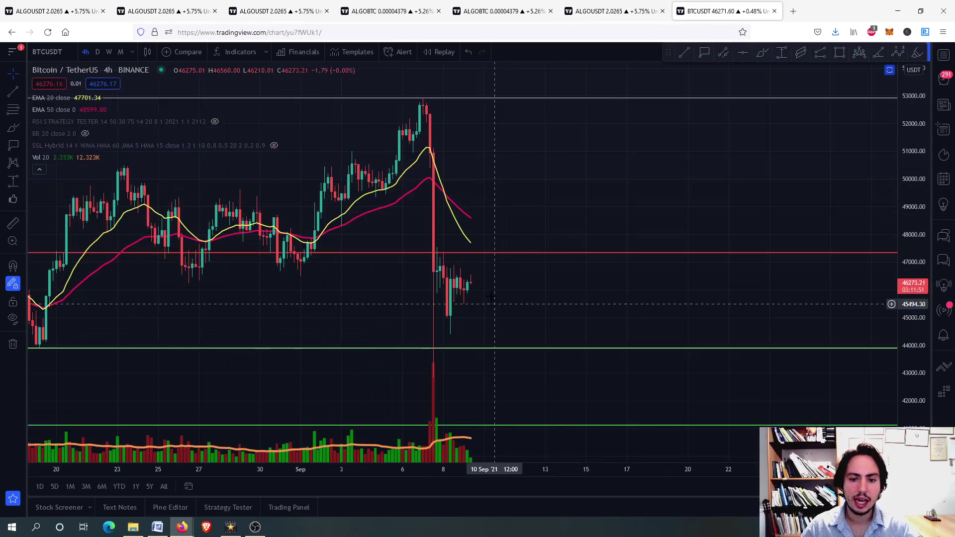
scroll(474, 281, down, 3)
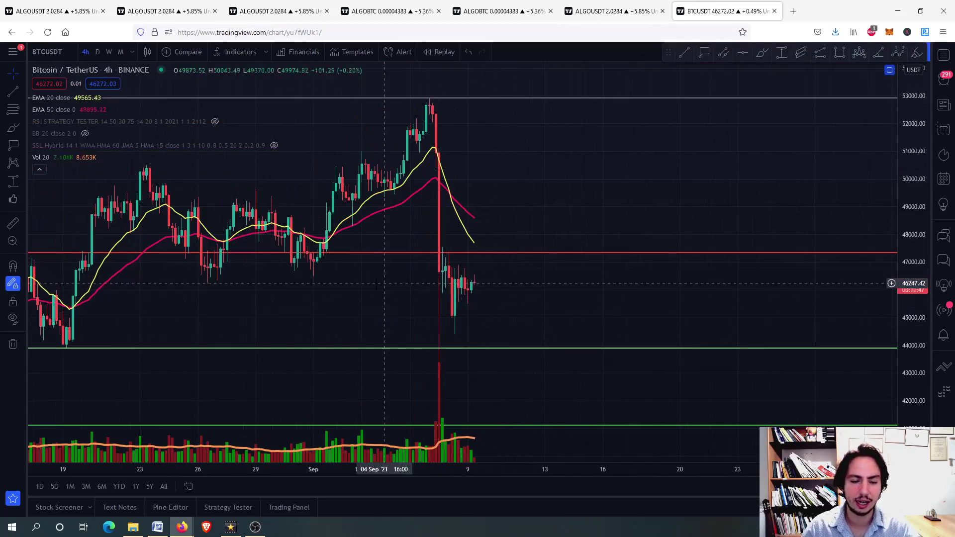
drag(373, 285, 641, 256)
scroll(462, 304, down, 2)
scroll(462, 304, down, 5)
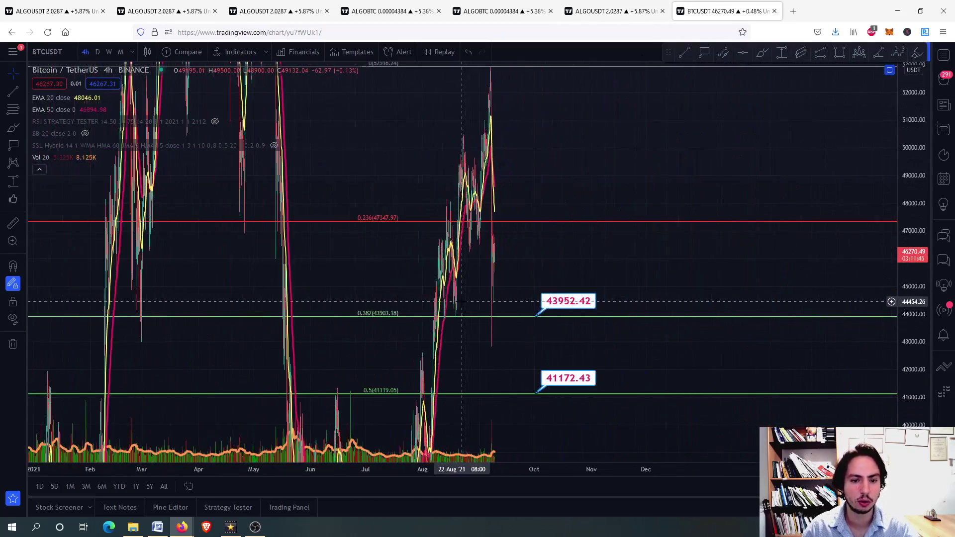
drag(462, 303, 462, 188)
scroll(462, 188, up, 8)
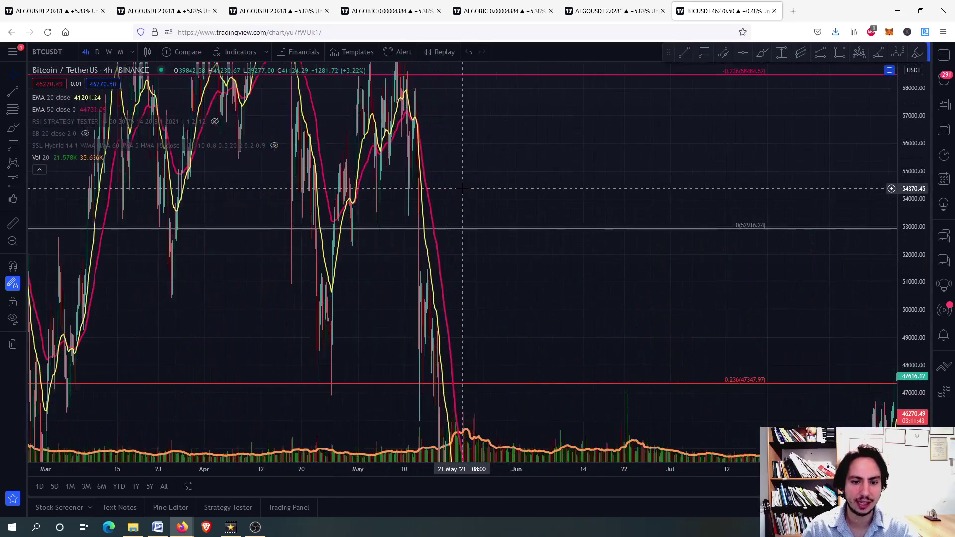
scroll(368, 155, up, 3)
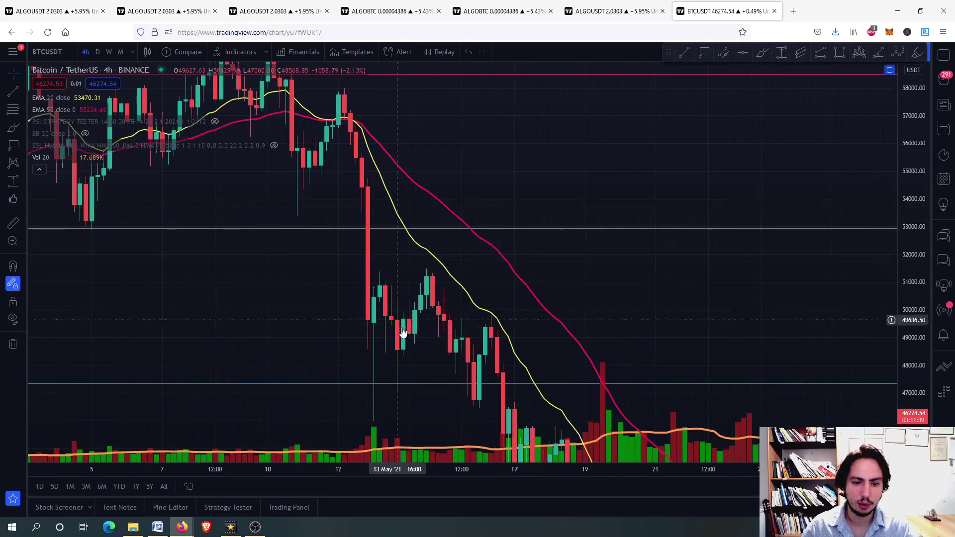
scroll(602, 312, down, 3)
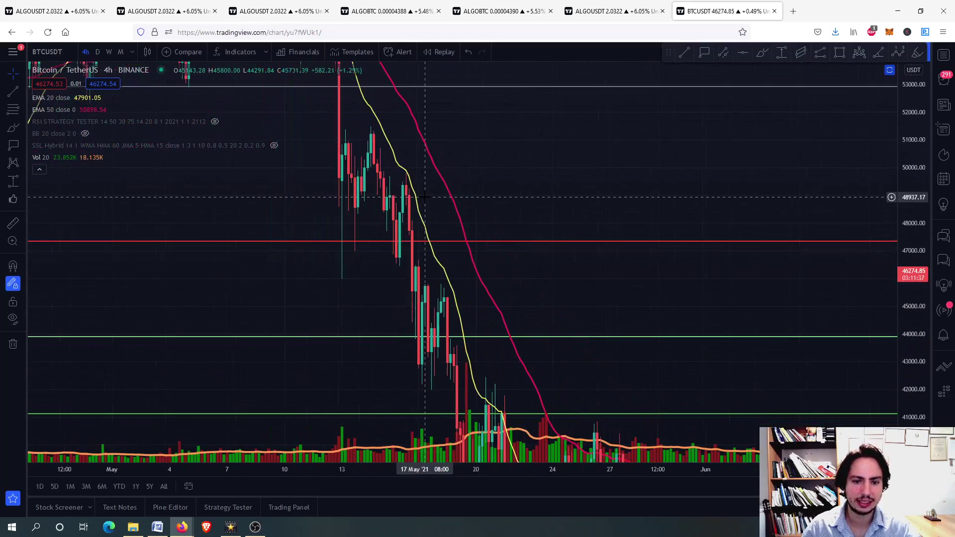
drag(664, 280, 378, 224)
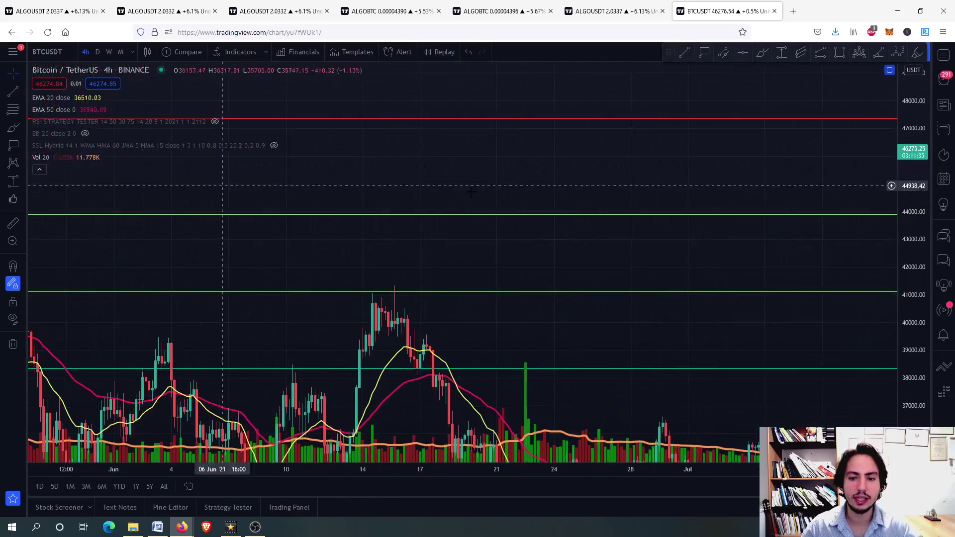
drag(518, 171, 467, 255)
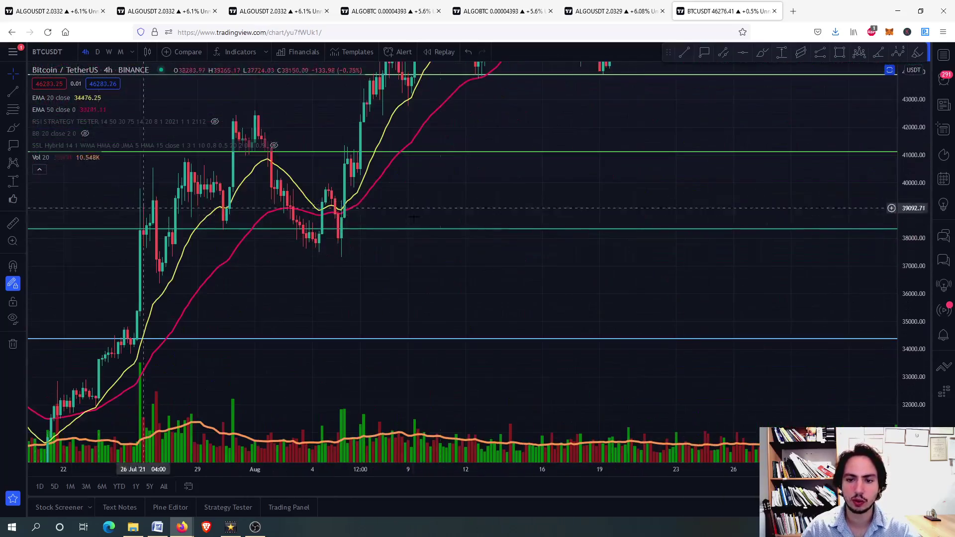
Step: Frame the latest September candles against the 43952.42 and 41172.43 support lines
drag(341, 436, 192, 436)
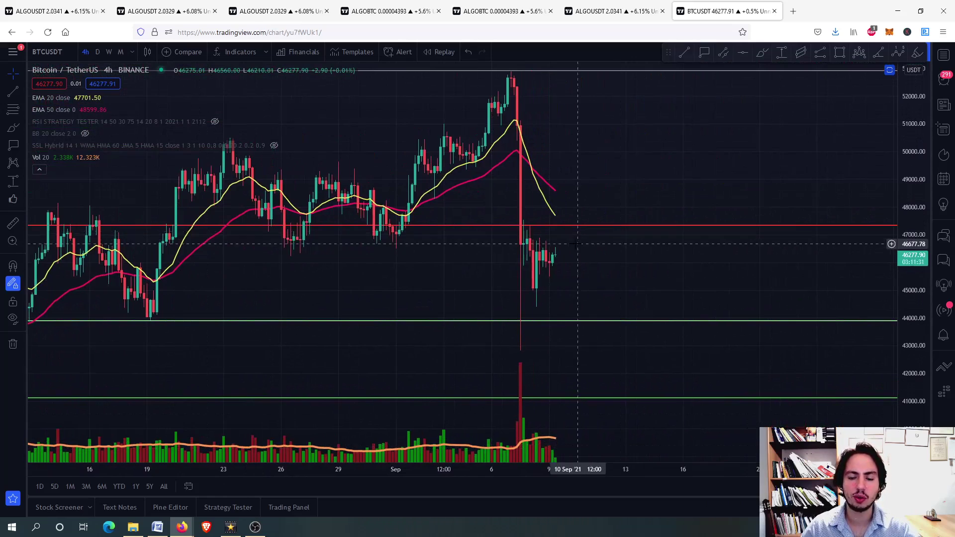
scroll(529, 194, up, 5)
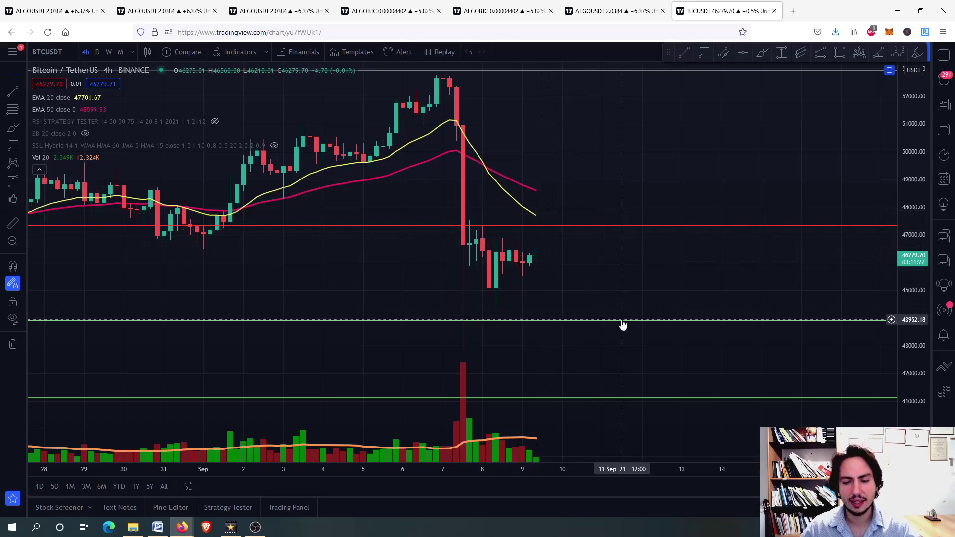
scroll(560, 277, down, 5)
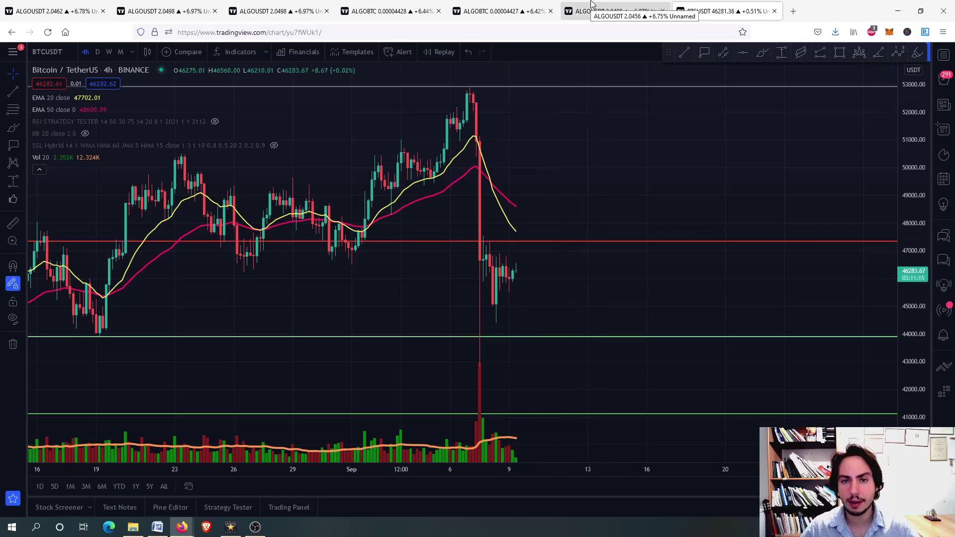
scroll(320, 224, down, 2)
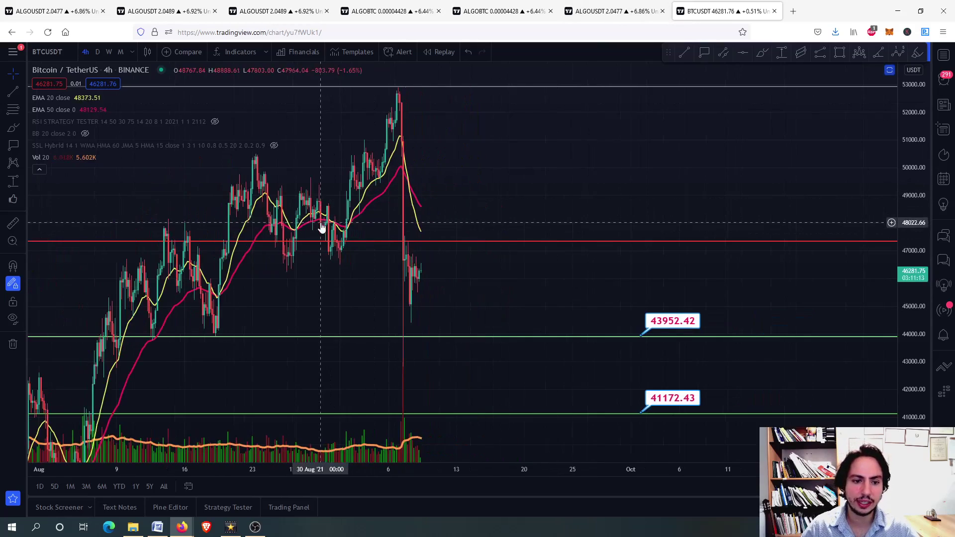
drag(187, 305, 296, 289)
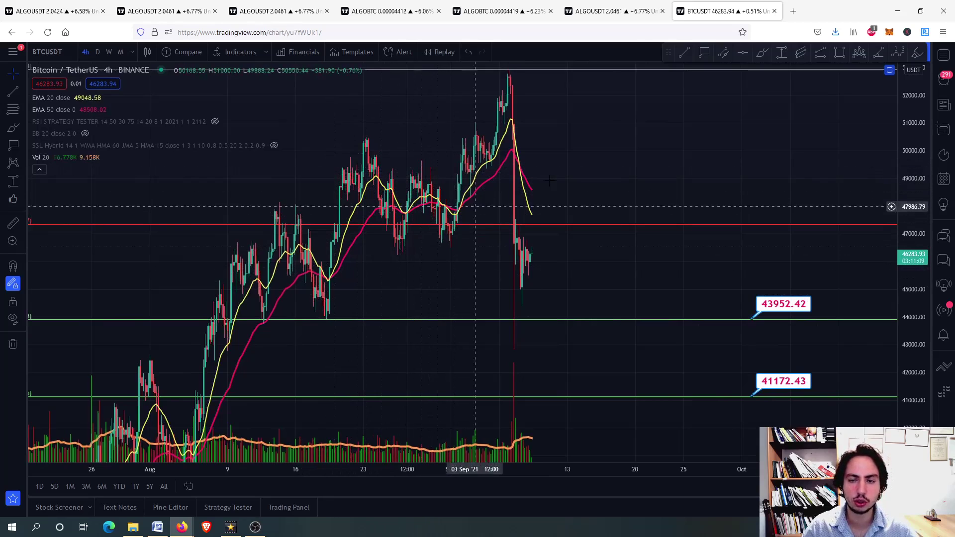
scroll(611, 130, up, 4)
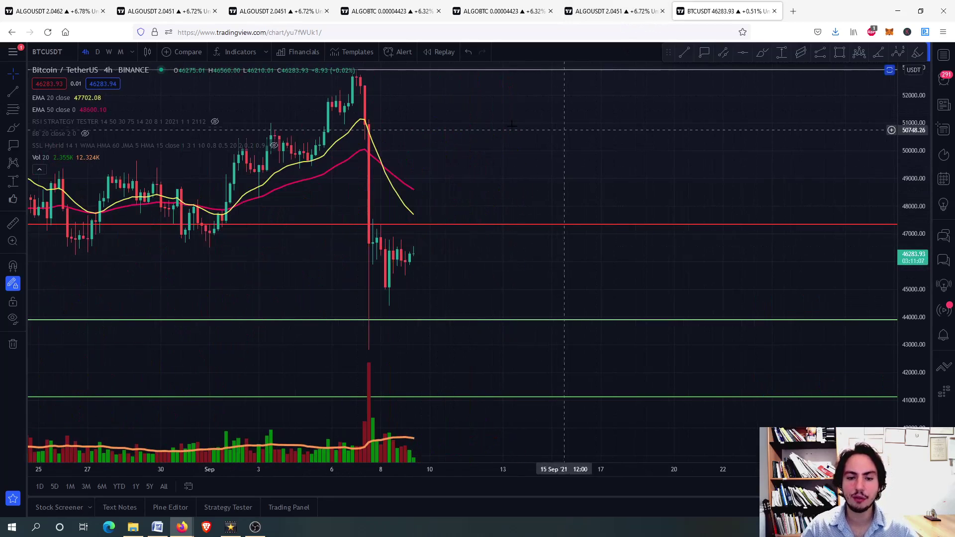
drag(491, 127, 533, 183)
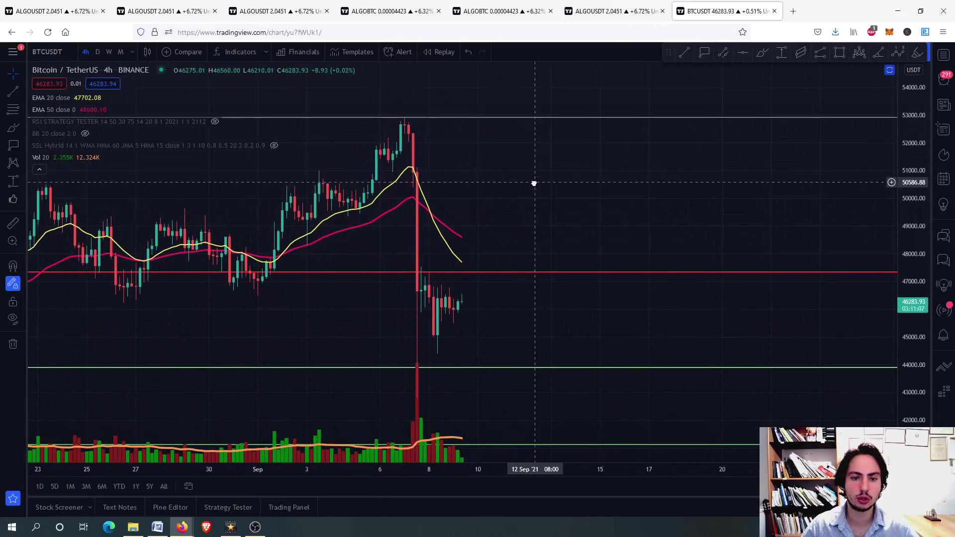
Step: On the ALGO/USDT chart, move the 2.4704 target label up to 2.4757
click(628, 8)
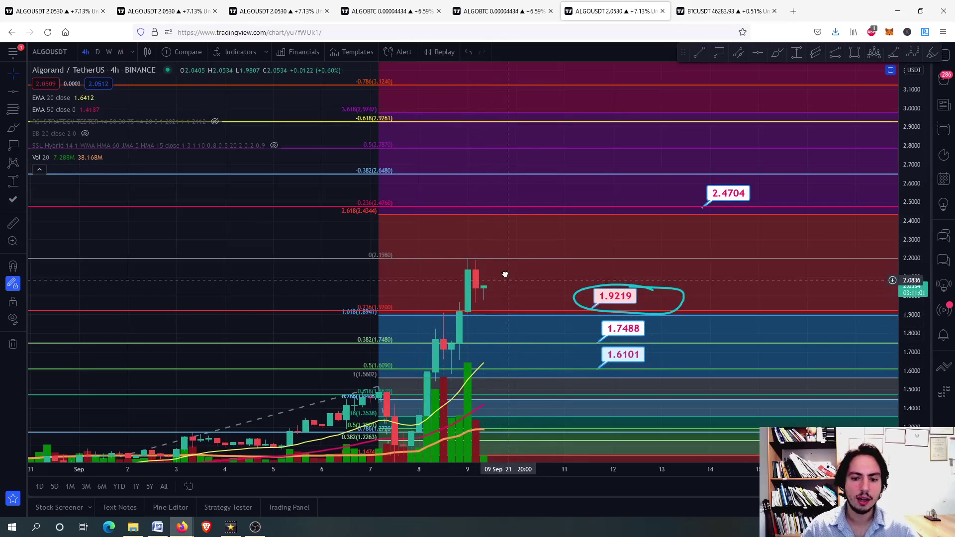
drag(497, 269, 421, 241)
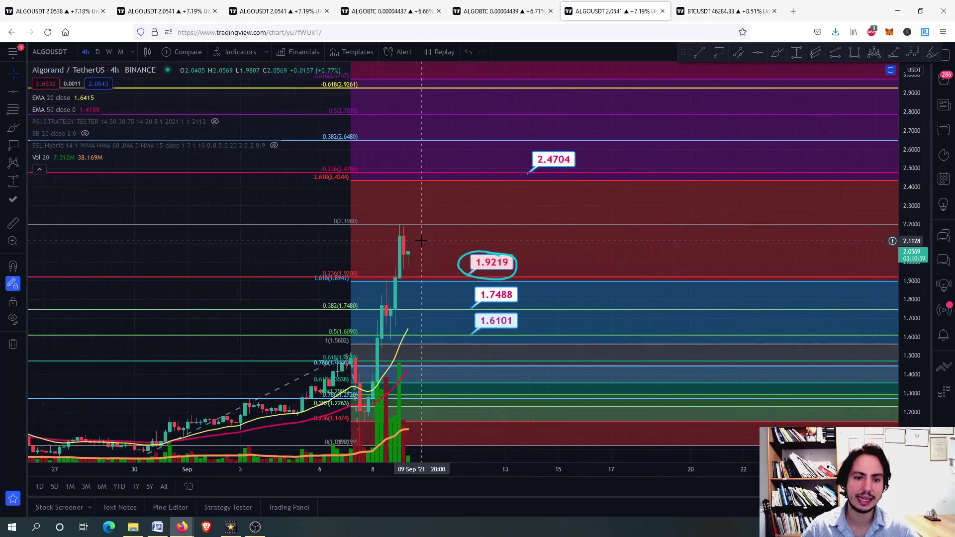
drag(551, 162, 535, 164)
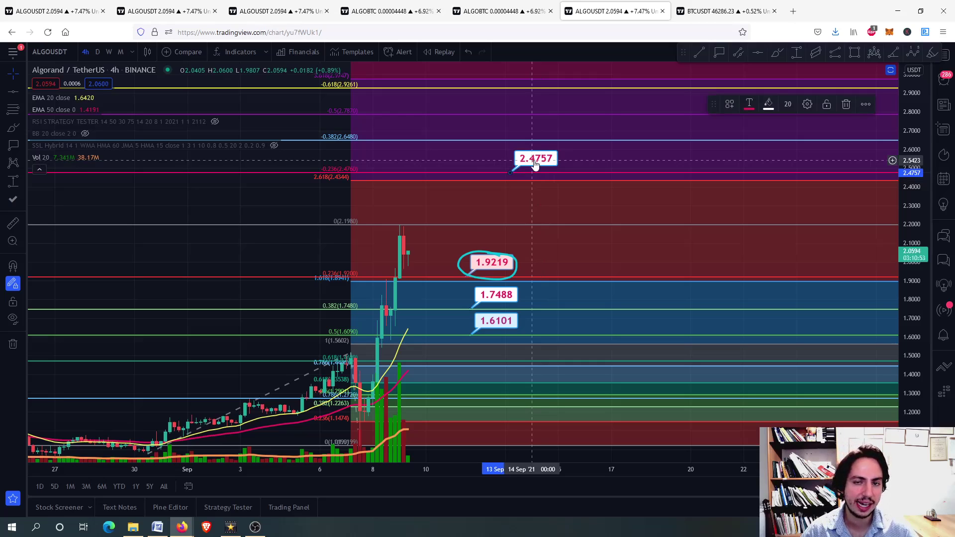